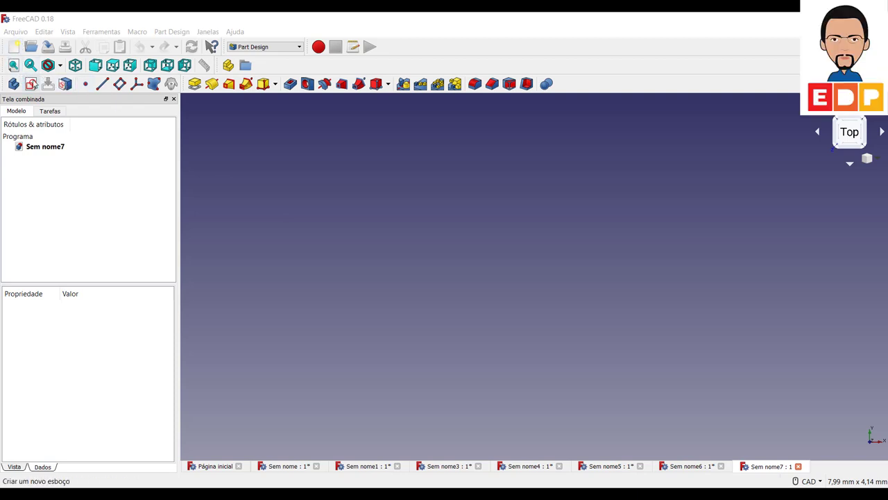
- Create a new sketch attached to XY_Plane and pan the empty view slightly
{"action": "left_click", "coordinate": [32, 83]}
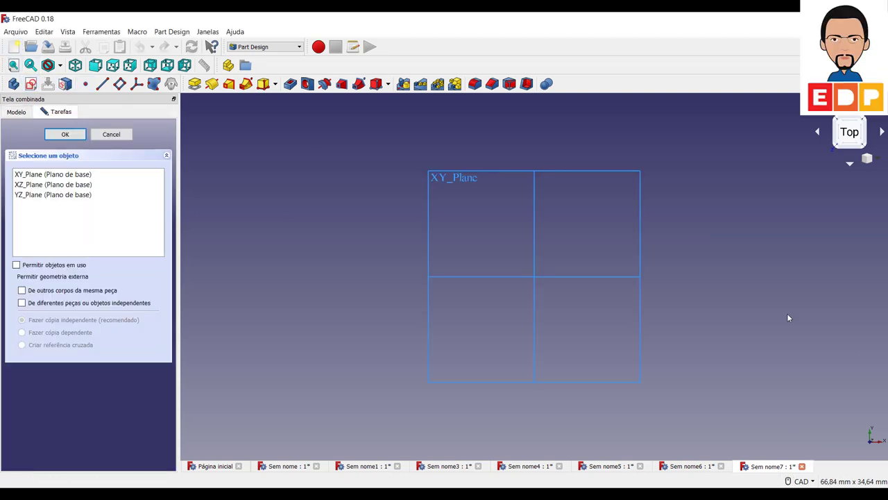
{"action": "left_click", "coordinate": [92, 176]}
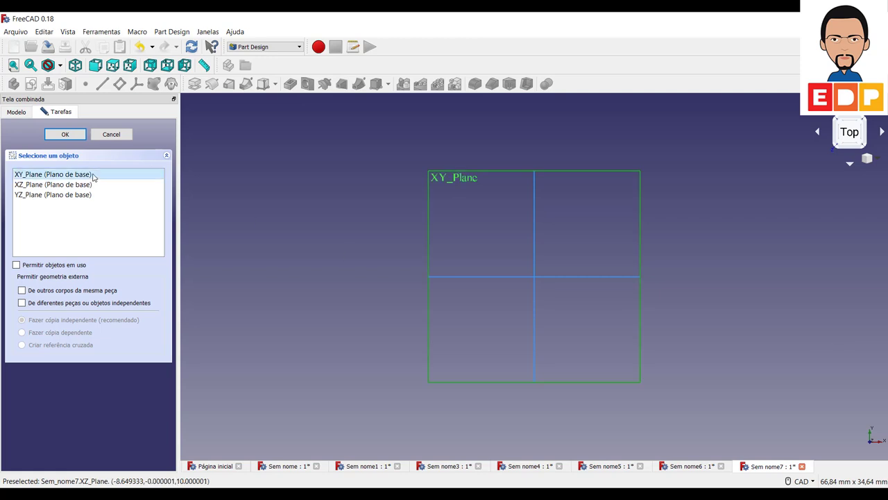
{"action": "left_click", "coordinate": [65, 135]}
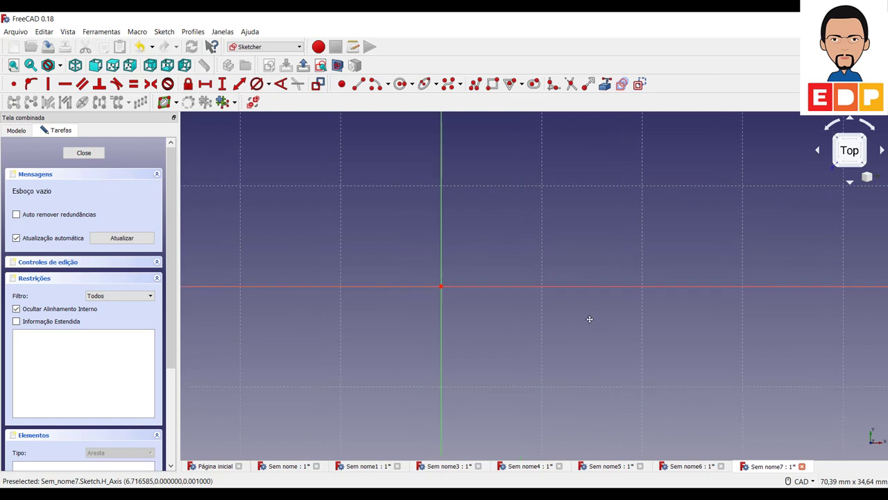
{"action": "middle_click_drag", "start_coordinate": [589, 318], "coordinate": [588, 319]}
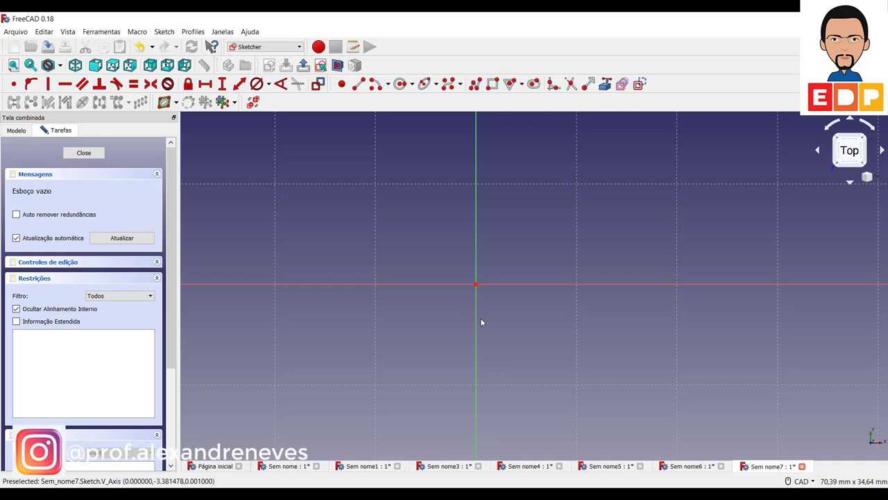
- Draw a rectangle around the sketch origin with the Rectangle tool
{"action": "left_click", "coordinate": [491, 85]}
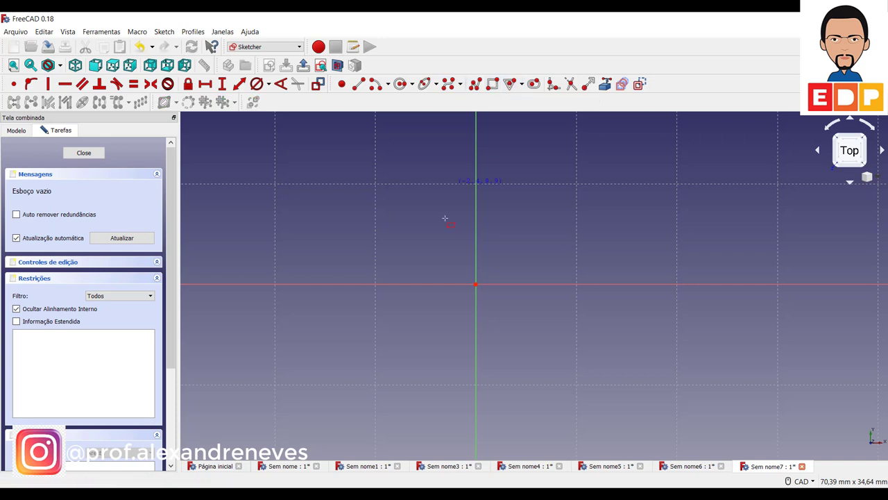
{"action": "left_click", "coordinate": [366, 179]}
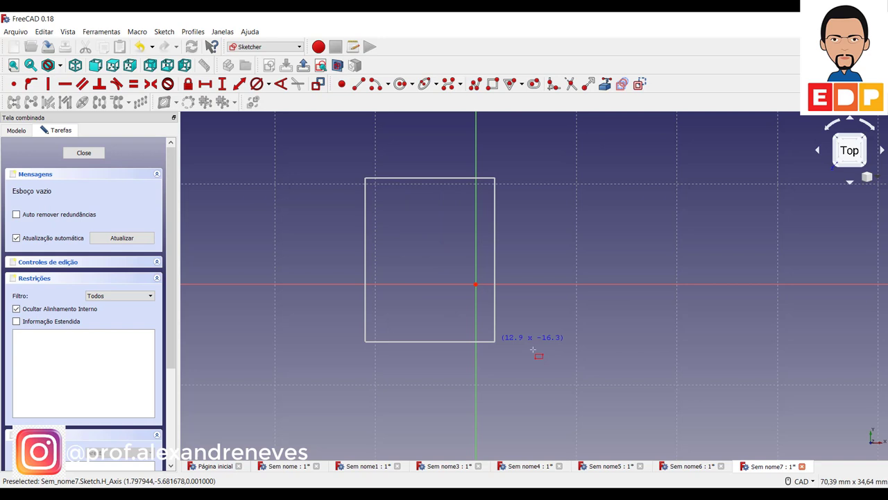
{"action": "left_click", "coordinate": [582, 387]}
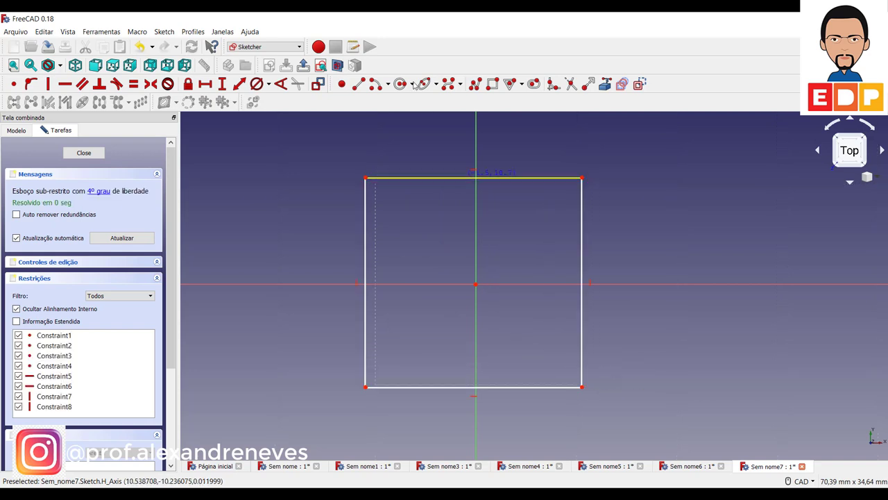
- Constrain the rectangle's top edge width and right edge height to 110 mm each
{"action": "left_click", "coordinate": [205, 84]}
{"action": "left_click", "coordinate": [408, 178]}
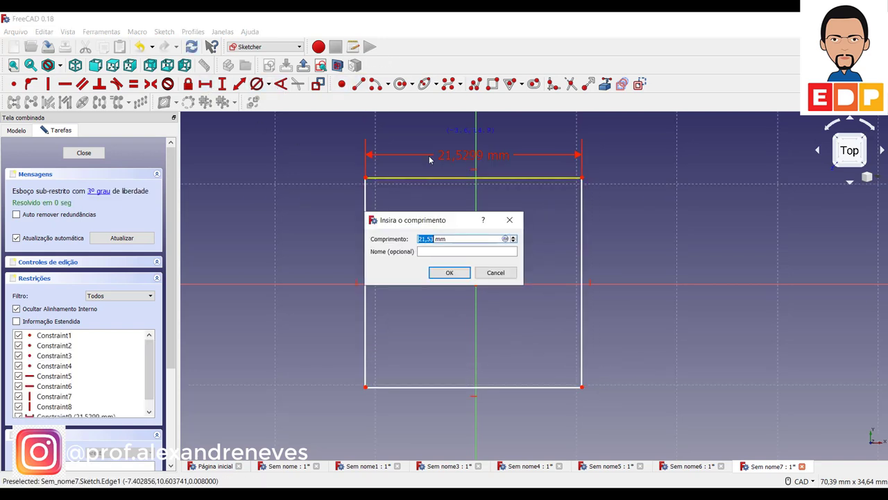
{"action": "type", "text": "10"}
{"action": "key", "text": "Return"}
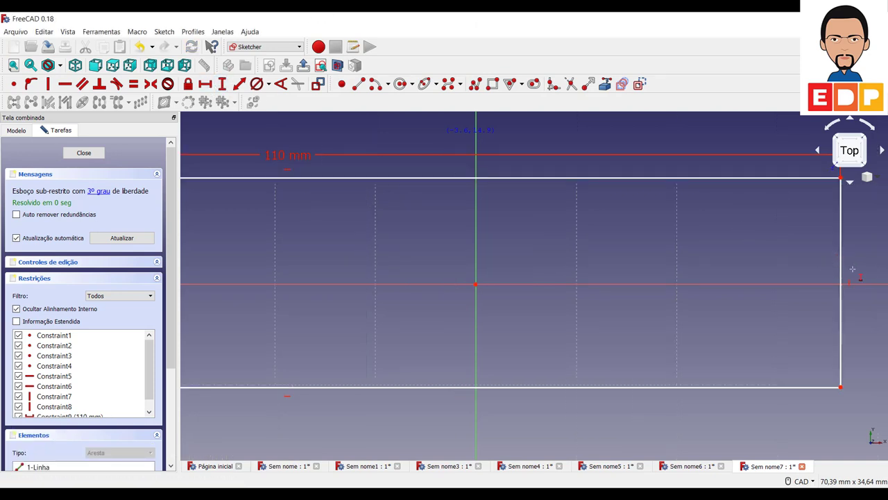
{"action": "left_click", "coordinate": [841, 306]}
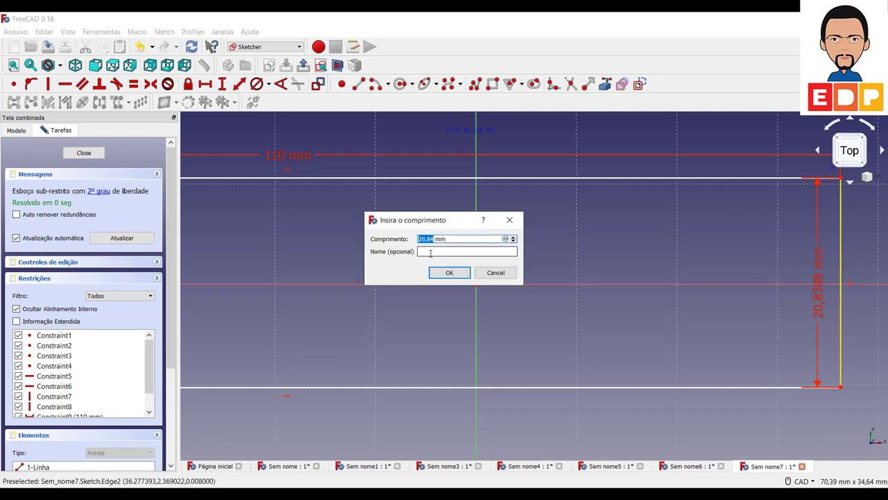
{"action": "type", "text": "110"}
{"action": "key", "text": "Return"}
{"action": "scroll", "coordinate": [631, 240], "scroll_direction": "down", "scroll_amount": 4}
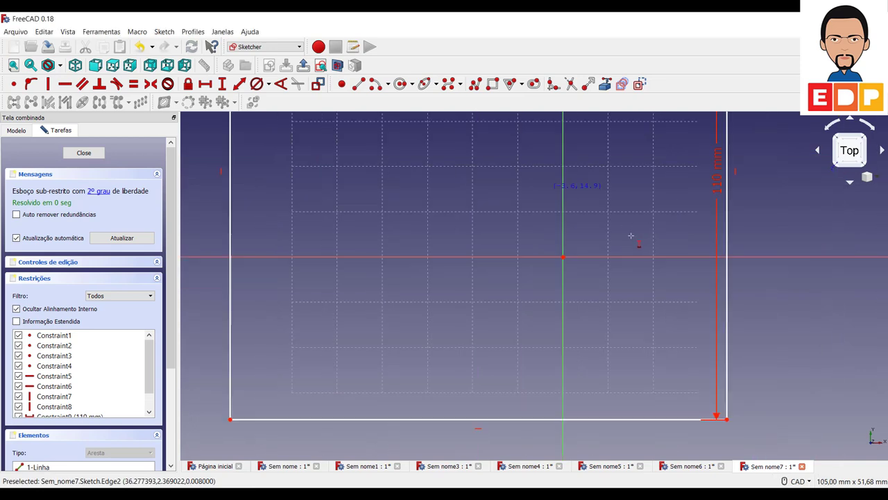
{"action": "scroll", "coordinate": [631, 236], "scroll_direction": "down", "scroll_amount": 5}
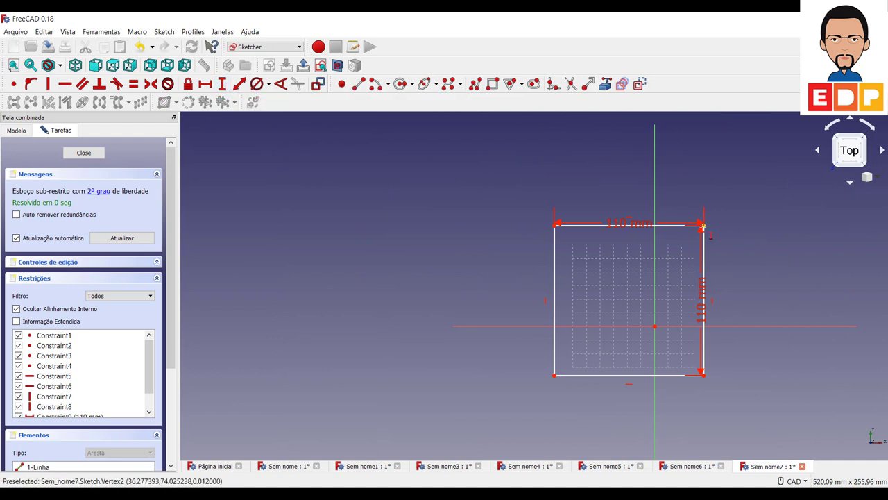
- Add 55 mm vertical and horizontal offsets from the origin to the top edge and top-left corner
{"action": "left_click", "coordinate": [655, 326]}
{"action": "type", "text": "55"}
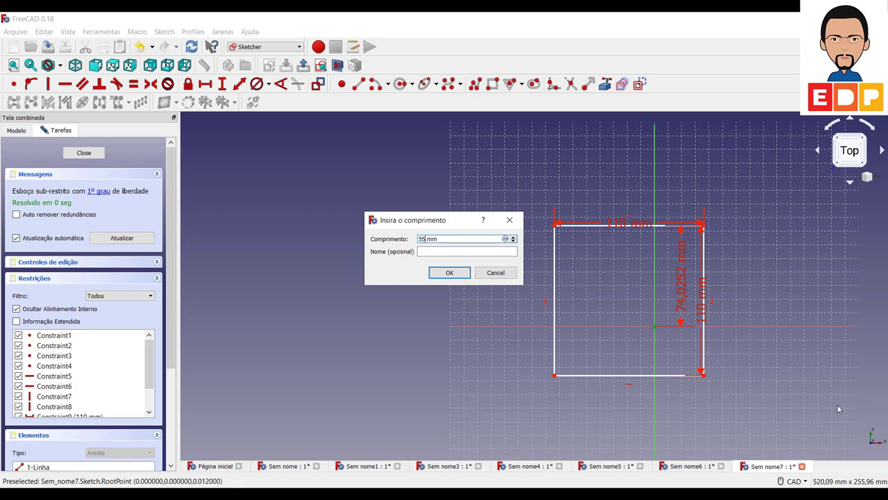
{"action": "key", "text": "Return"}
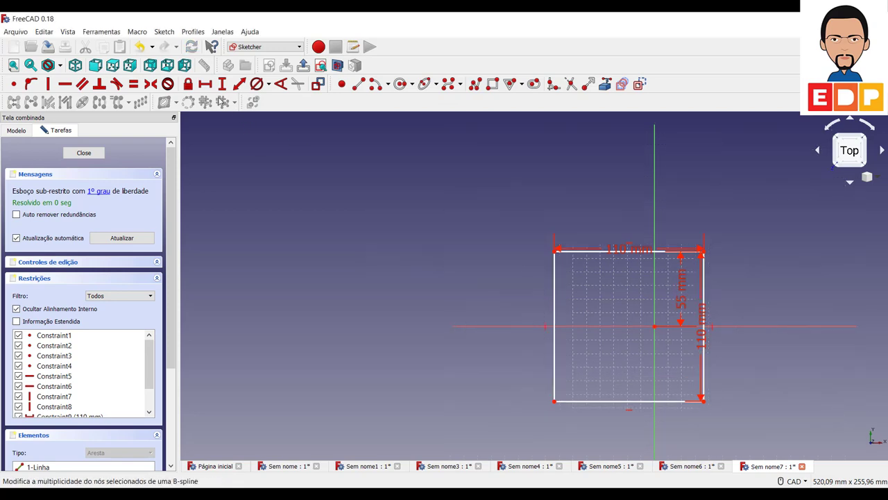
{"action": "left_click", "coordinate": [243, 92]}
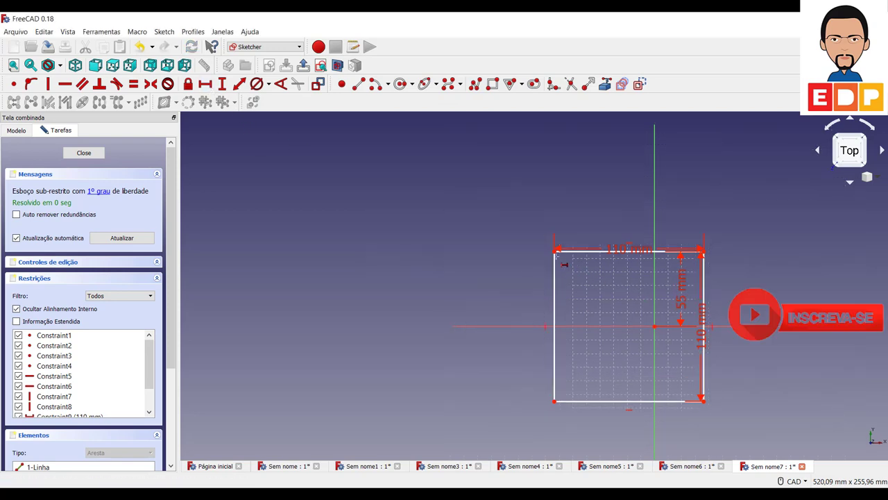
{"action": "left_click", "coordinate": [556, 250]}
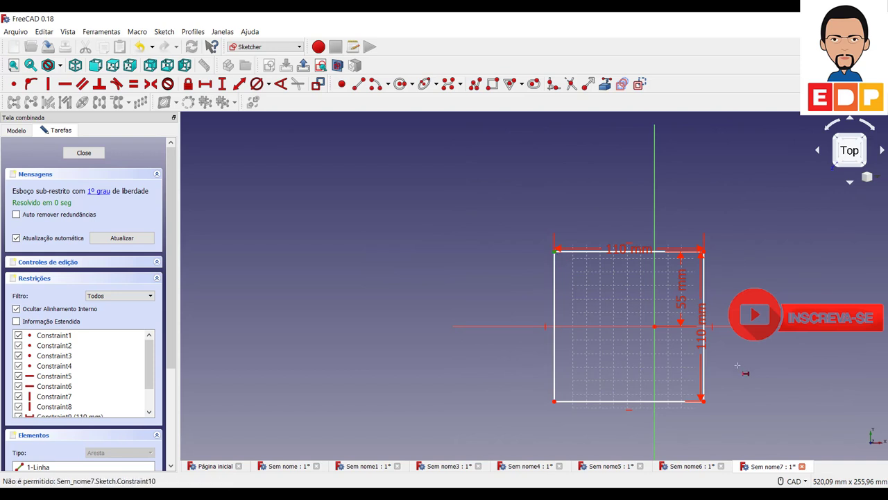
{"action": "left_click", "coordinate": [655, 330]}
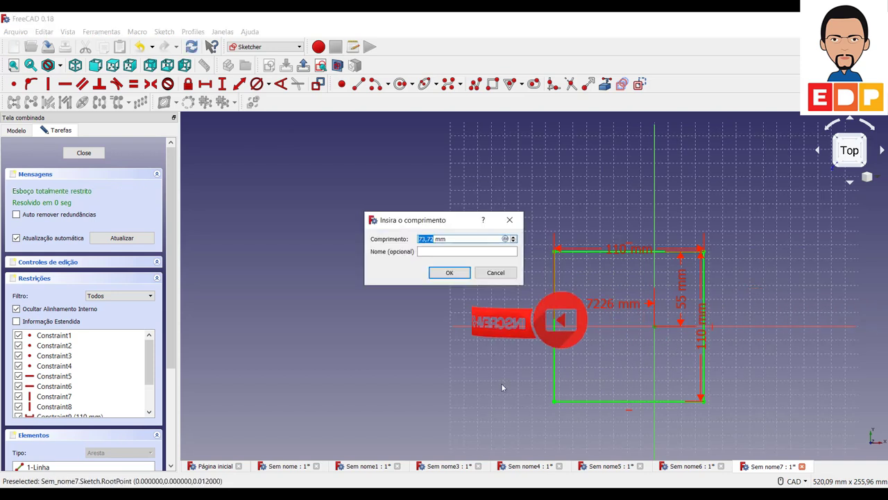
{"action": "type", "text": "55"}
{"action": "key", "text": "Return"}
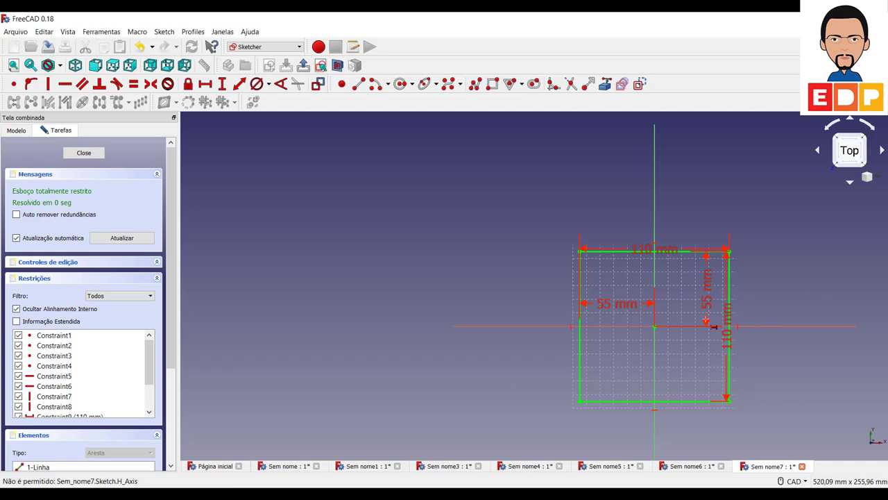
- Move the 55 mm and 110 mm dimension labels outside the square
{"action": "scroll", "coordinate": [702, 336], "scroll_direction": "down", "scroll_amount": 5}
{"action": "scroll", "coordinate": [715, 343], "scroll_direction": "up", "scroll_amount": 7}
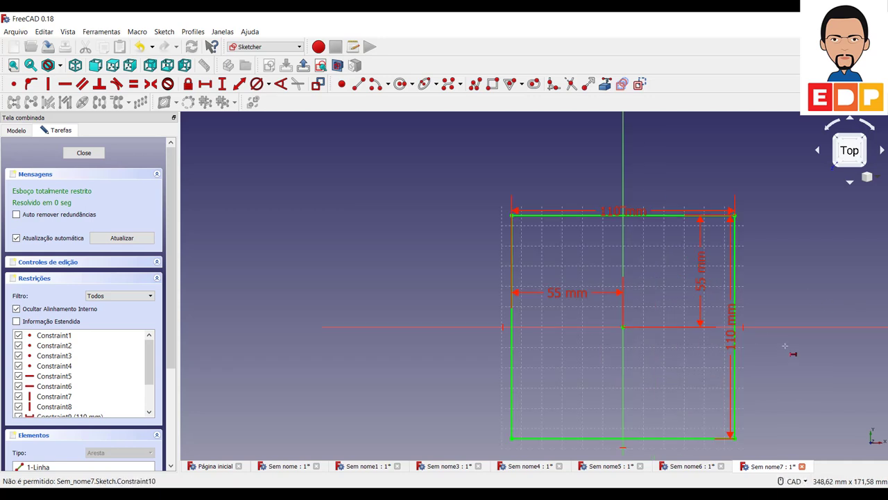
{"action": "middle_click_drag", "start_coordinate": [785, 345], "coordinate": [729, 328]}
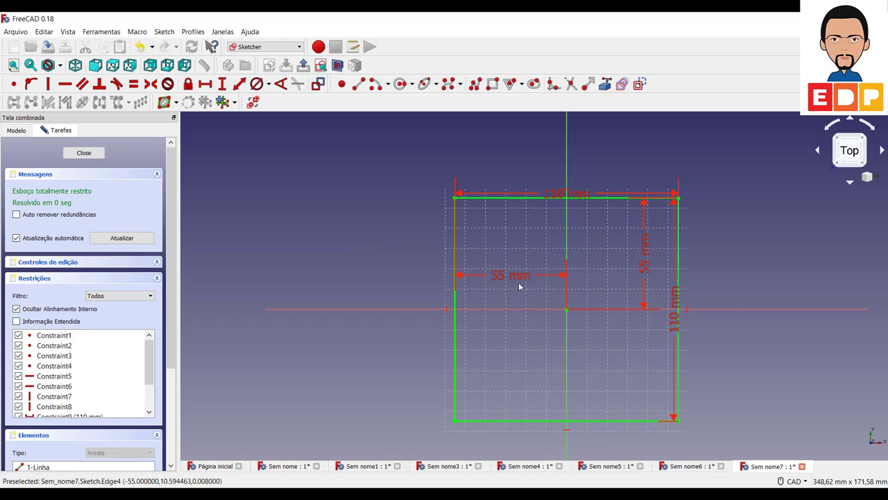
{"action": "left_click_drag", "start_coordinate": [520, 277], "coordinate": [513, 447]}
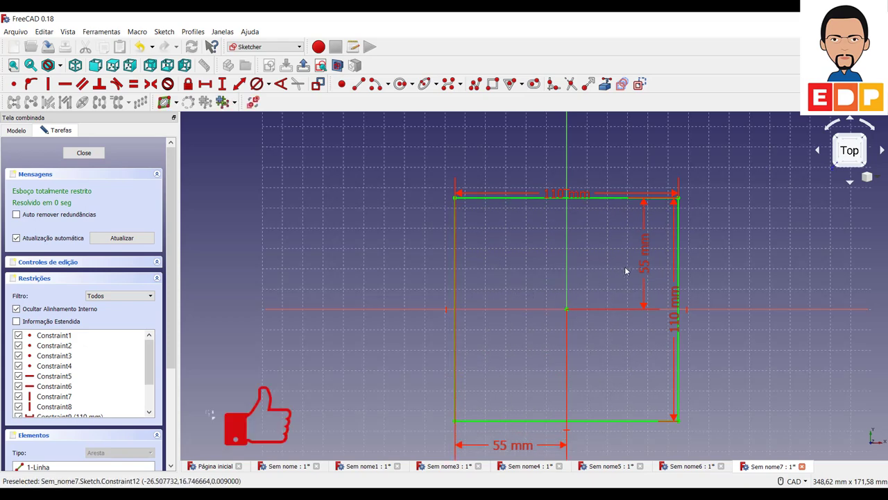
{"action": "left_click_drag", "start_coordinate": [644, 274], "coordinate": [771, 267]}
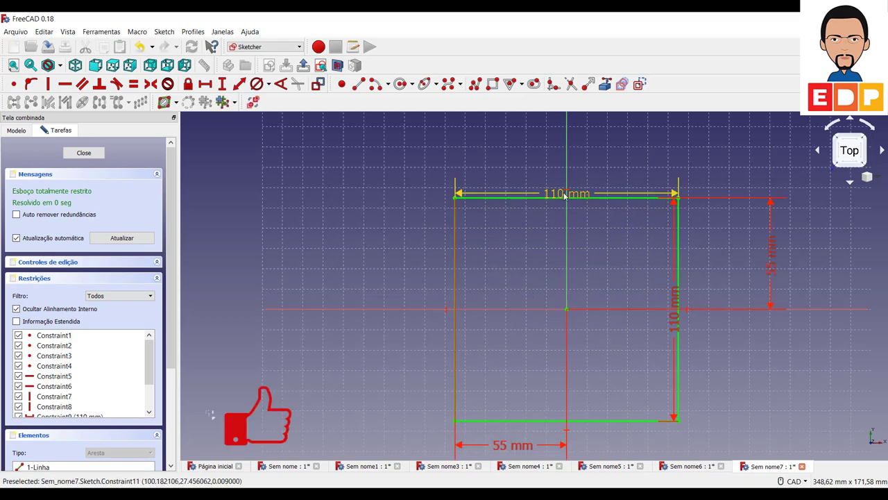
{"action": "left_click_drag", "start_coordinate": [571, 182], "coordinate": [574, 161]}
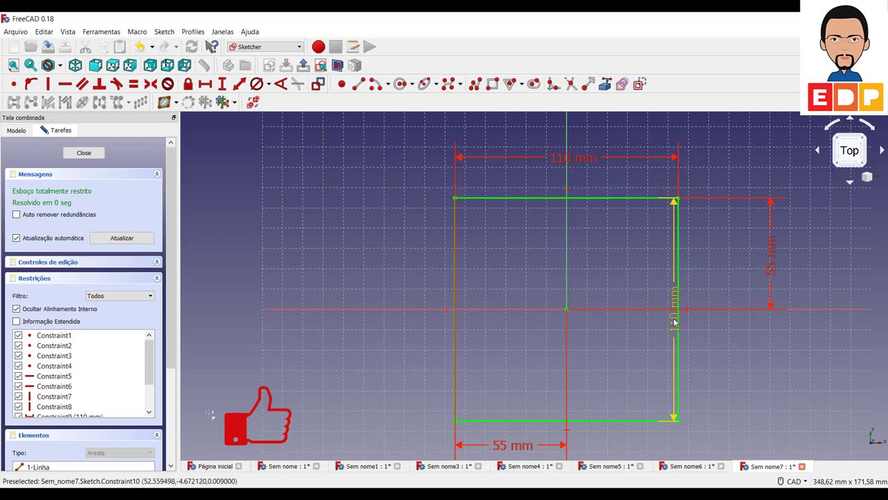
{"action": "left_click_drag", "start_coordinate": [671, 307], "coordinate": [360, 309]}
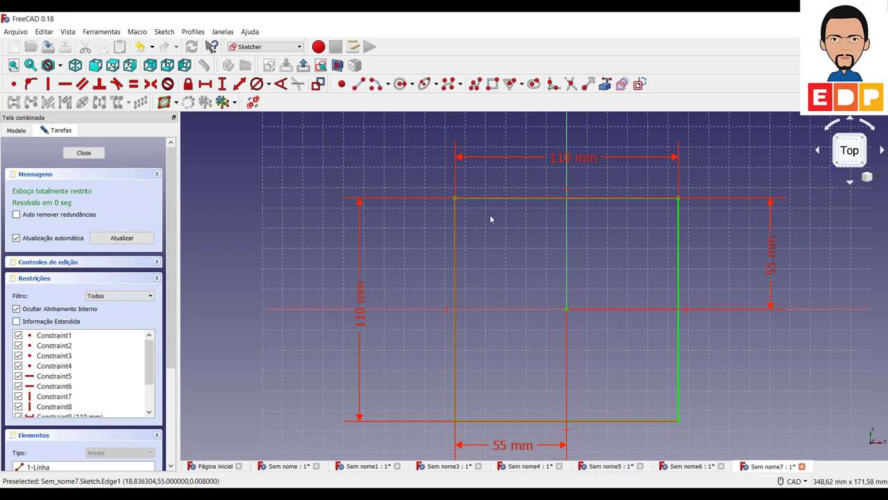
{"action": "scroll", "coordinate": [753, 408], "scroll_direction": "down", "scroll_amount": 1}
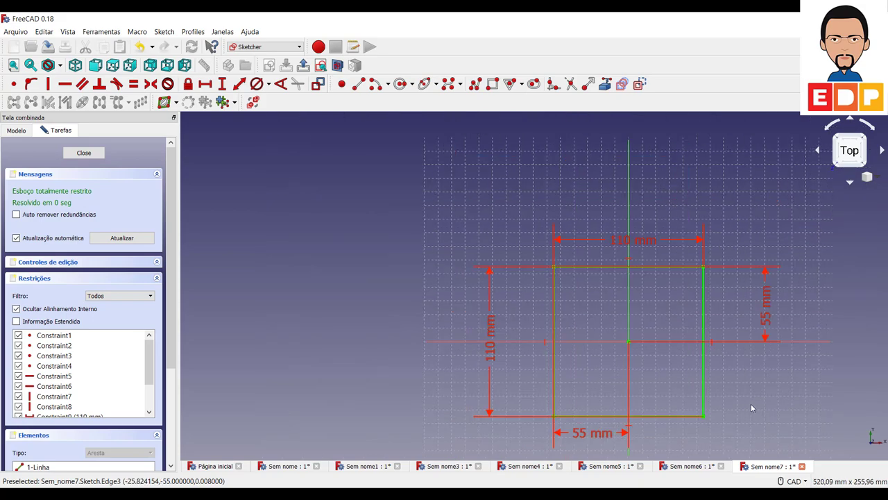
{"action": "scroll", "coordinate": [747, 409], "scroll_direction": "up", "scroll_amount": 1}
{"action": "mouse_move", "coordinate": [746, 409]}
{"action": "middle_mouse_down"}
{"action": "mouse_move", "coordinate": [730, 363]}
{"action": "mouse_move", "coordinate": [719, 360]}
{"action": "middle_mouse_up"}
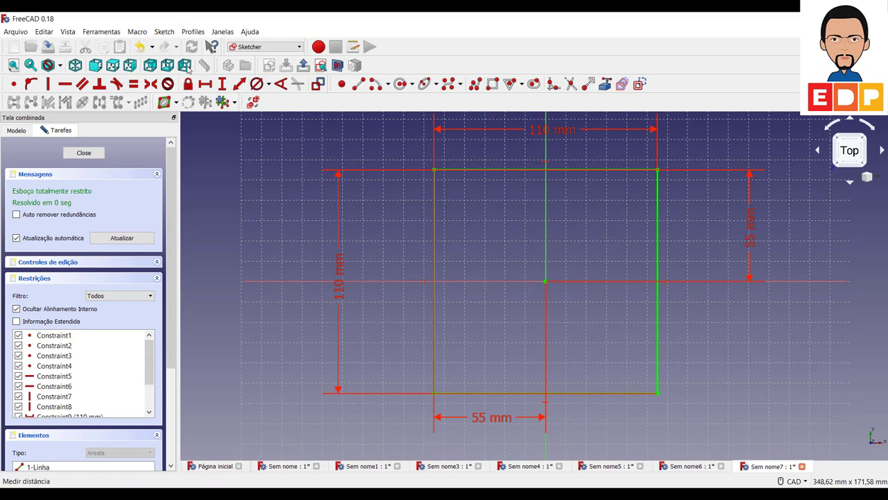
- Close the sketch and pad it 10 mm into a solid plate, viewed isometrically
{"action": "left_click", "coordinate": [84, 153]}
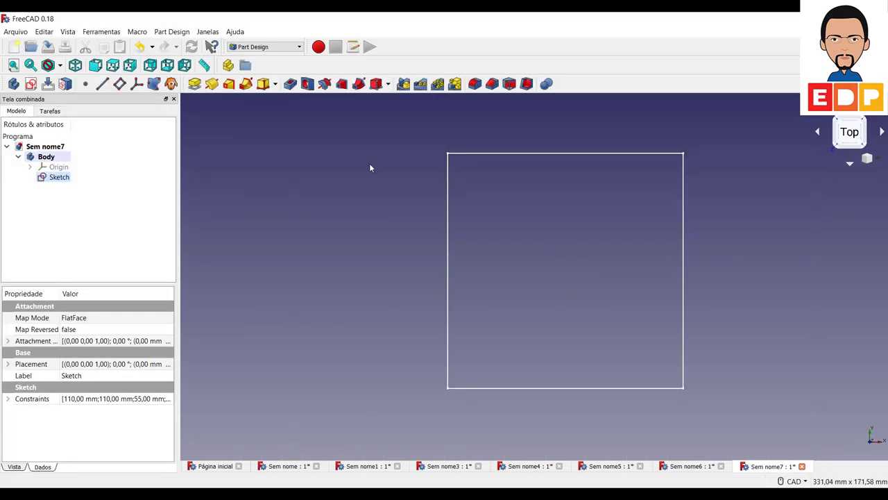
{"action": "left_click", "coordinate": [195, 84]}
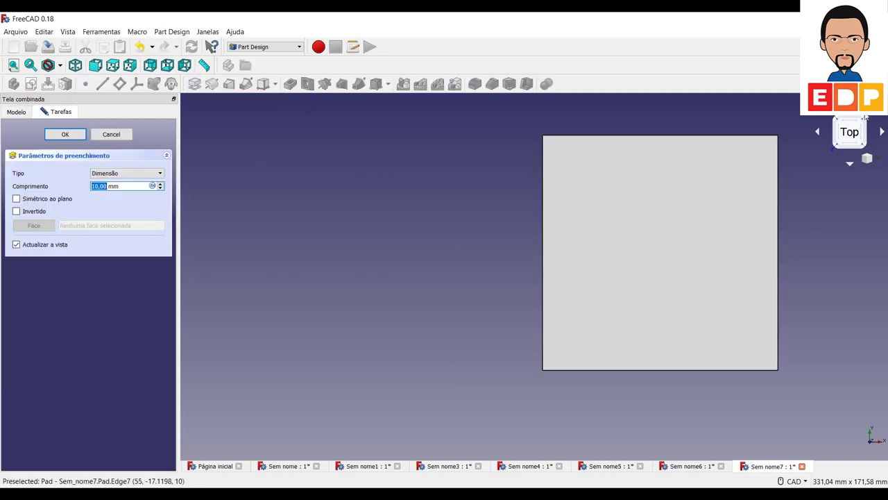
{"action": "left_click", "coordinate": [864, 121]}
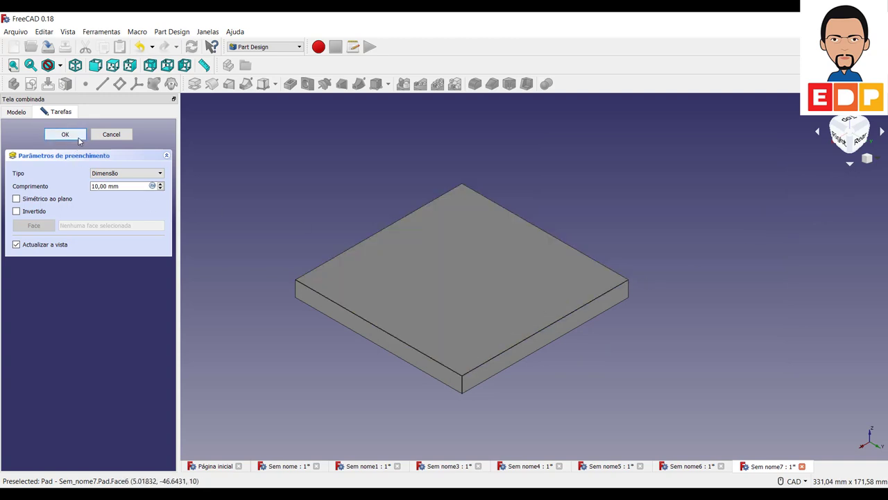
{"action": "left_click", "coordinate": [65, 135]}
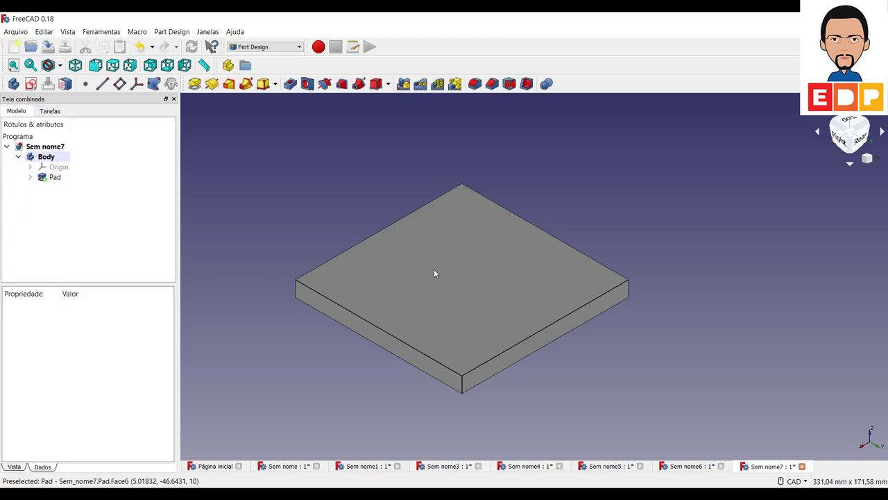
- Select the 10 mm plate's top face and create Sketch001 on it
{"action": "left_click", "coordinate": [550, 325]}
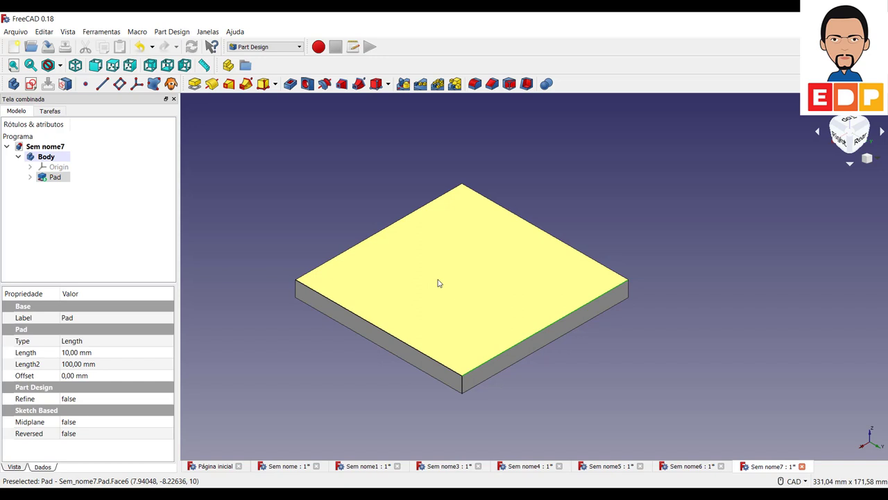
{"action": "left_click", "coordinate": [504, 273]}
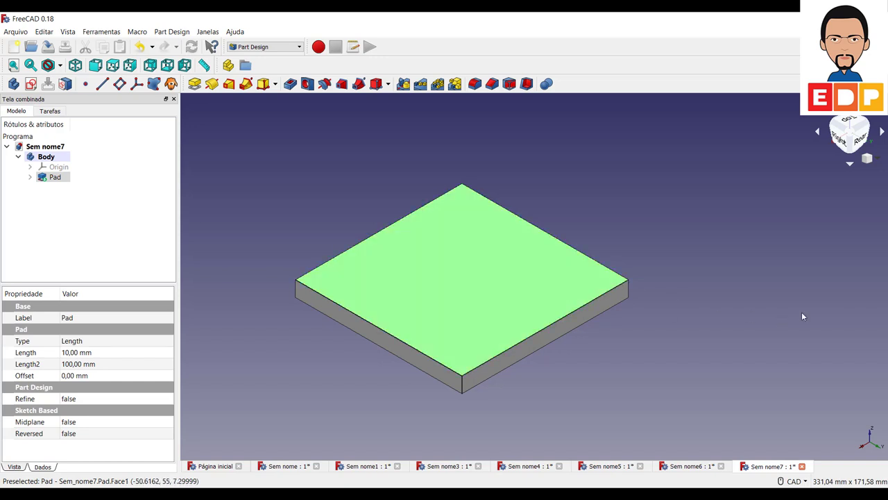
{"action": "left_click", "coordinate": [30, 86]}
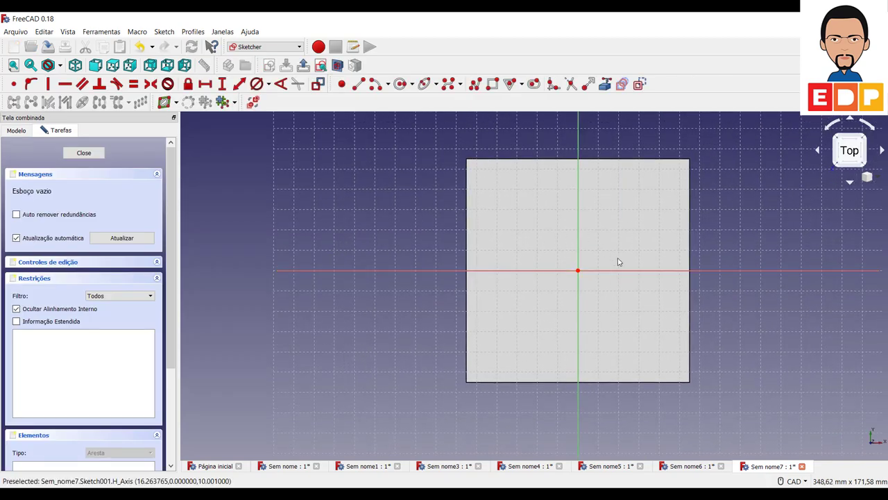
- Draw two concentric circles centred on the origin, one larger and one smaller
{"action": "left_click", "coordinate": [400, 84]}
{"action": "left_click", "coordinate": [578, 270]}
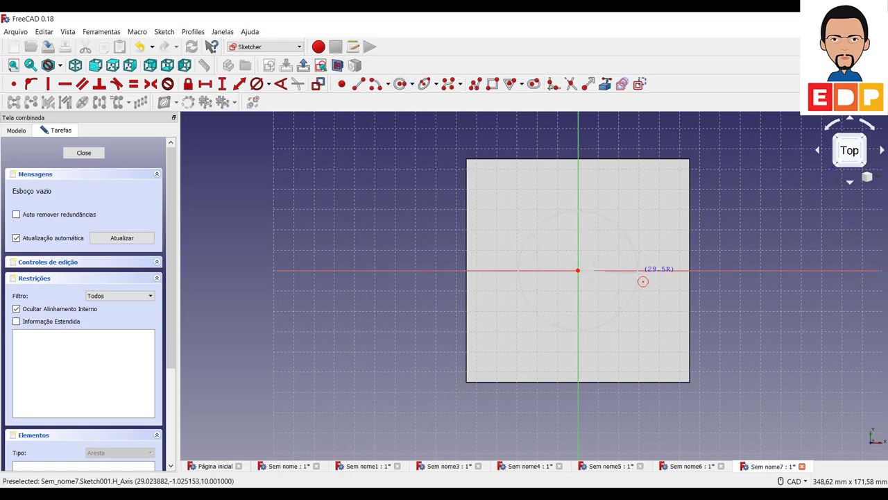
{"action": "left_click", "coordinate": [638, 289]}
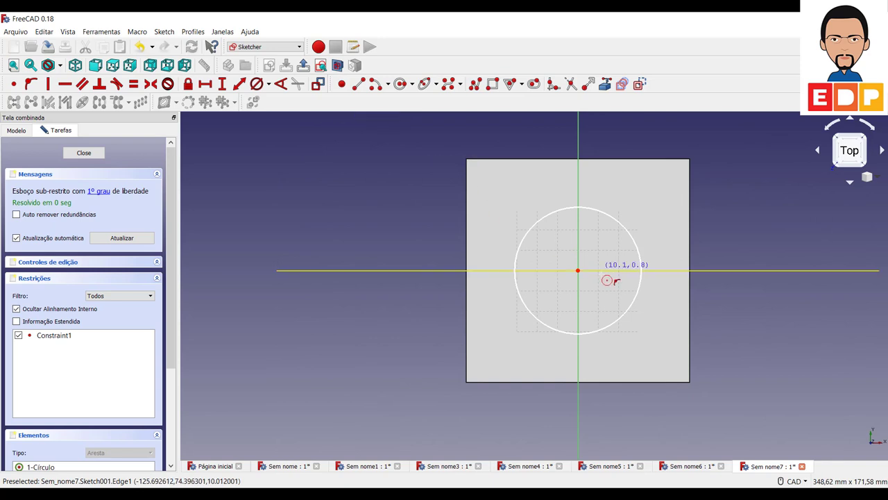
{"action": "left_click", "coordinate": [579, 270]}
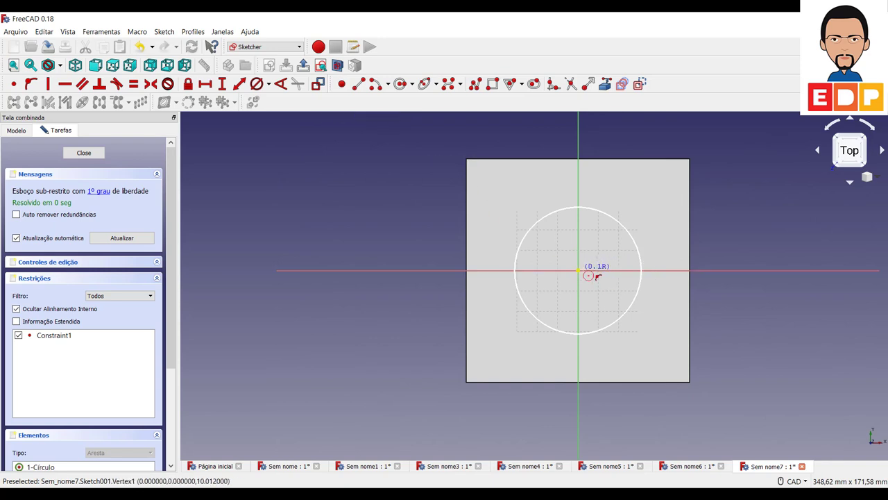
{"action": "left_click", "coordinate": [623, 274]}
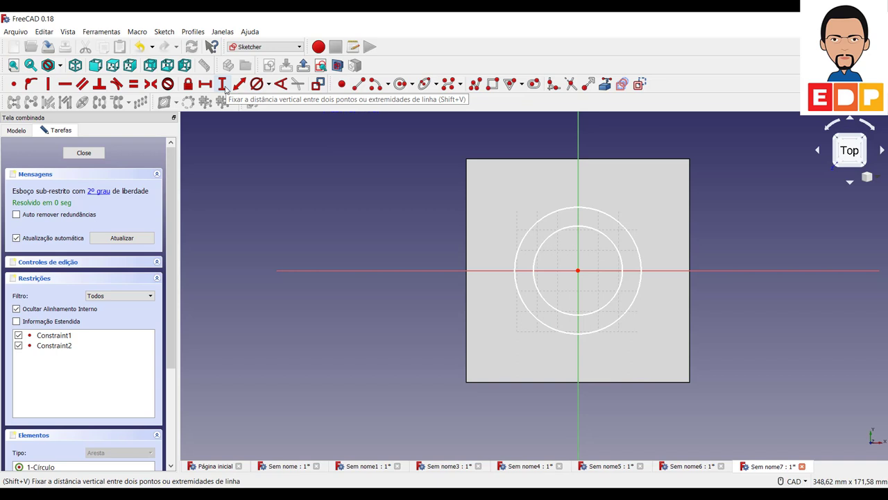
- Constrain the circles to 40 mm and 60 mm diameters and spread their labels apart
{"action": "left_click", "coordinate": [223, 86]}
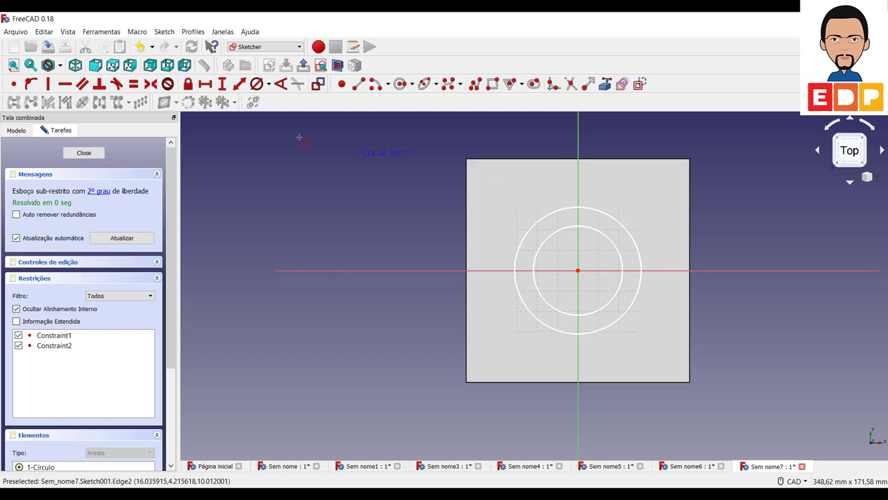
{"action": "left_click", "coordinate": [618, 252]}
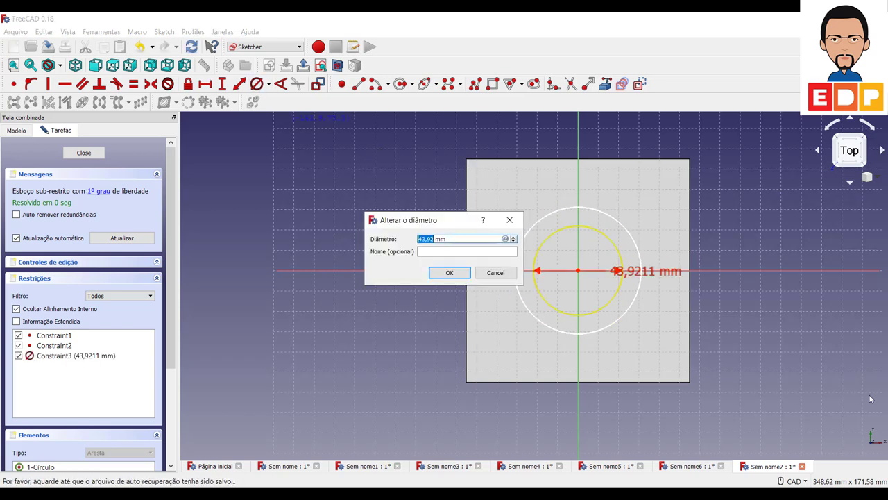
{"action": "type", "text": "40"}
{"action": "key", "text": "Return"}
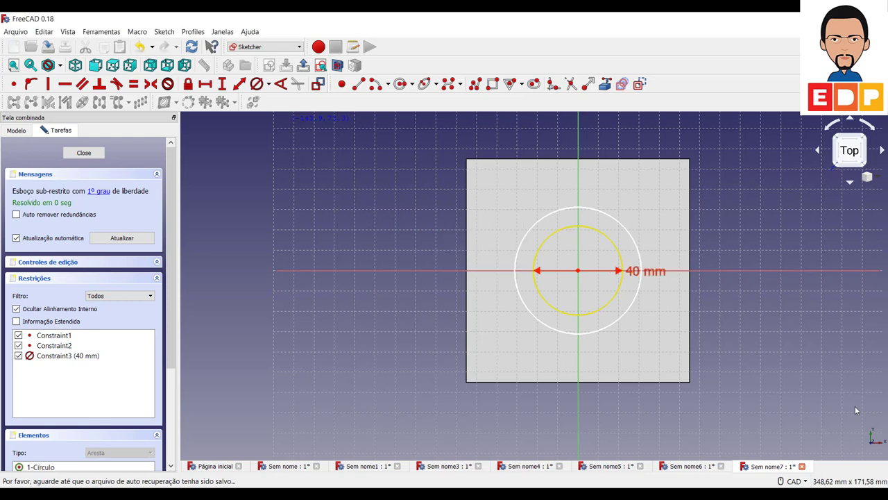
{"action": "left_click", "coordinate": [631, 240]}
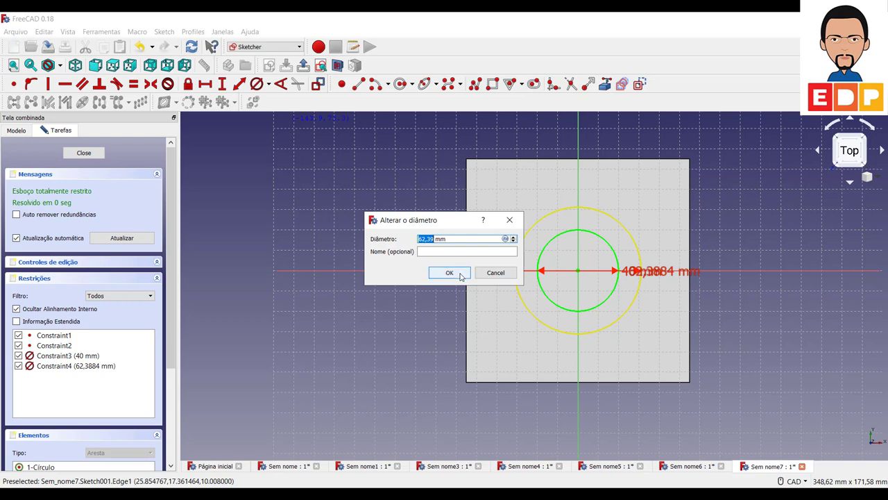
{"action": "type", "text": "6"}
{"action": "left_click", "coordinate": [461, 276]}
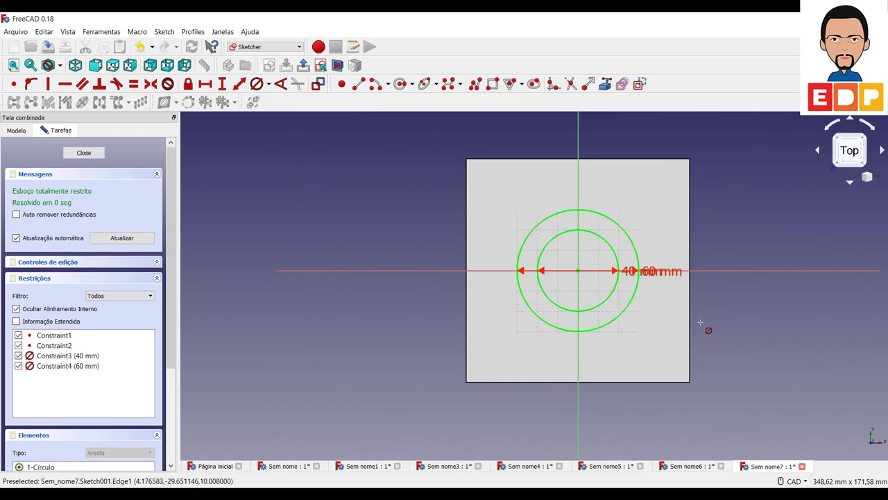
{"action": "left_click_drag", "start_coordinate": [629, 271], "coordinate": [705, 217]}
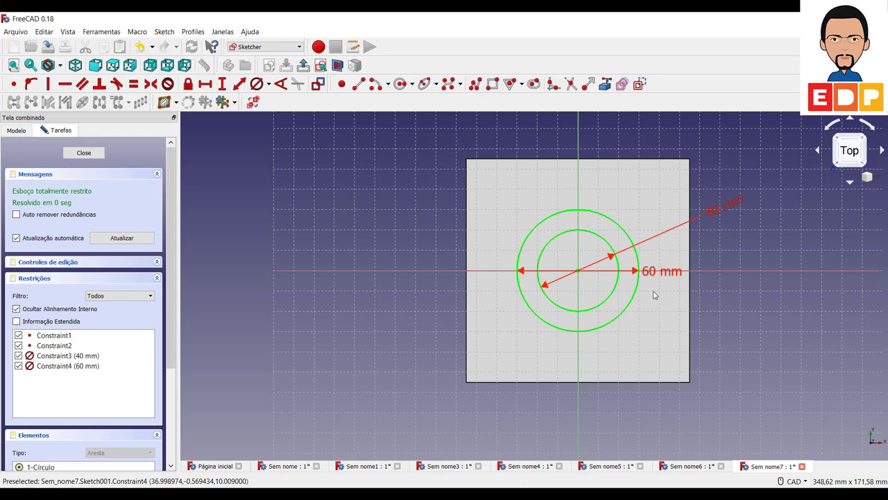
{"action": "left_click_drag", "start_coordinate": [652, 280], "coordinate": [657, 286]}
{"action": "left_click_drag", "start_coordinate": [738, 333], "coordinate": [751, 359]}
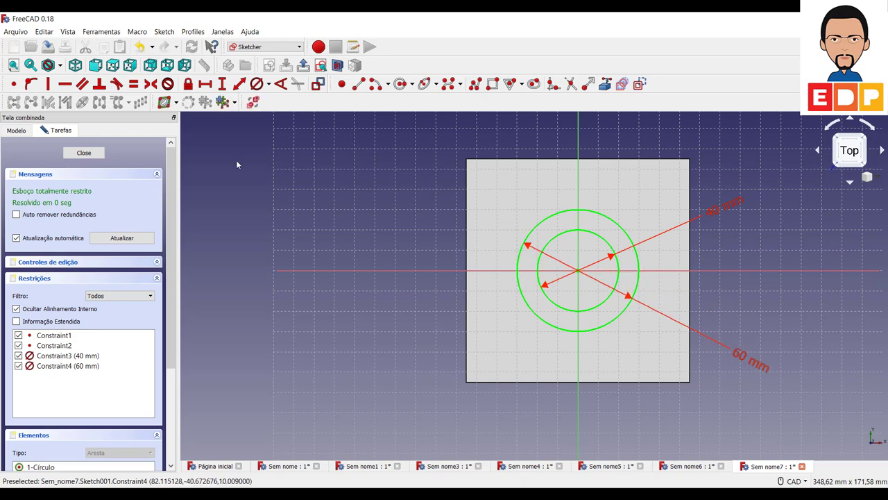
- Pad Sketch001 30 mm high, view it from the top, and select the bore's inner face
{"action": "left_click", "coordinate": [97, 154]}
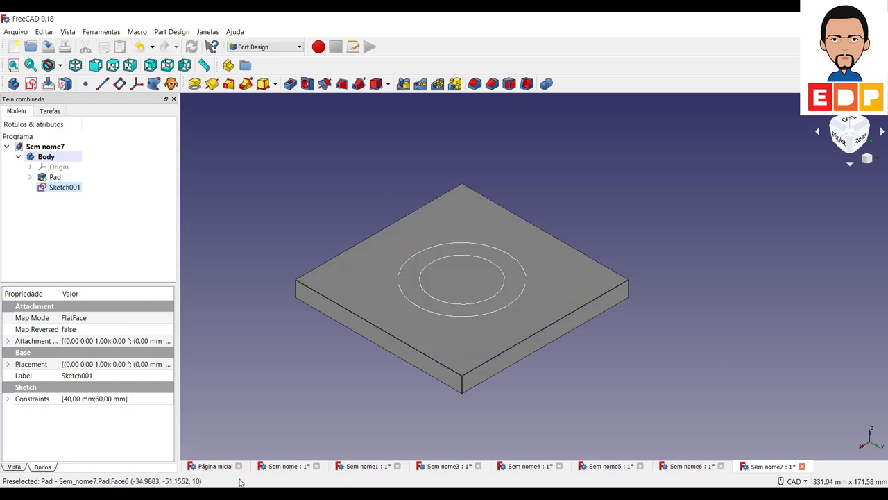
{"action": "left_click", "coordinate": [194, 84]}
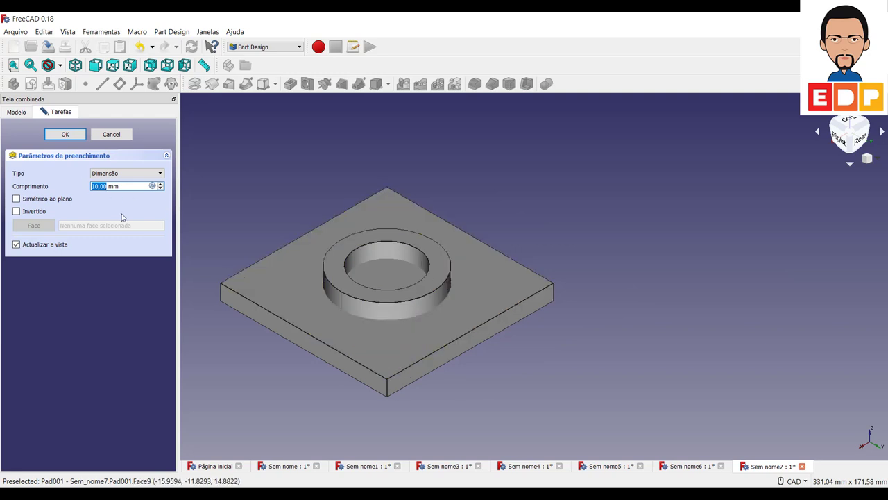
{"action": "type", "text": "30"}
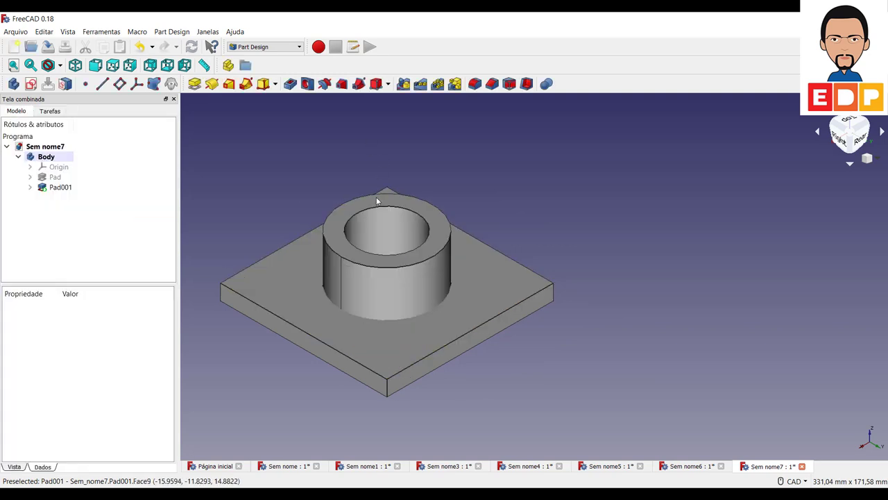
{"action": "mouse_move", "coordinate": [501, 356]}
{"action": "middle_mouse_down"}
{"action": "mouse_move", "coordinate": [744, 359]}
{"action": "mouse_move", "coordinate": [642, 372]}
{"action": "middle_mouse_up"}
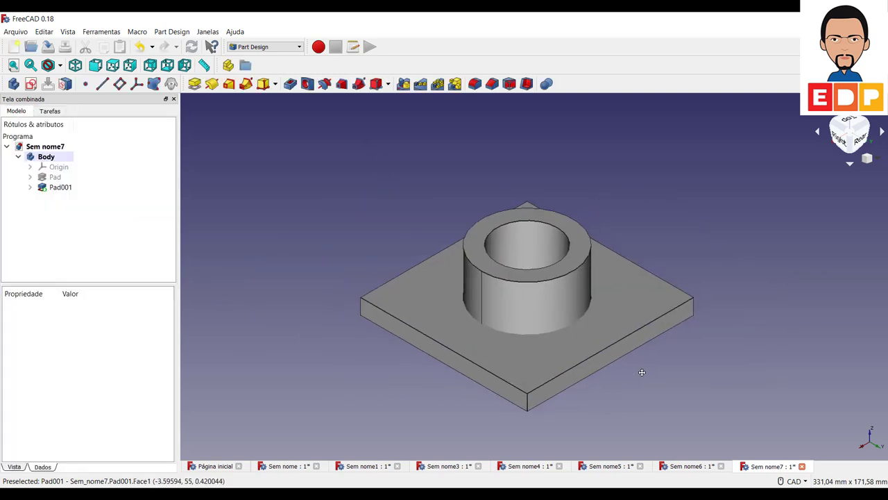
{"action": "key", "text": "2"}
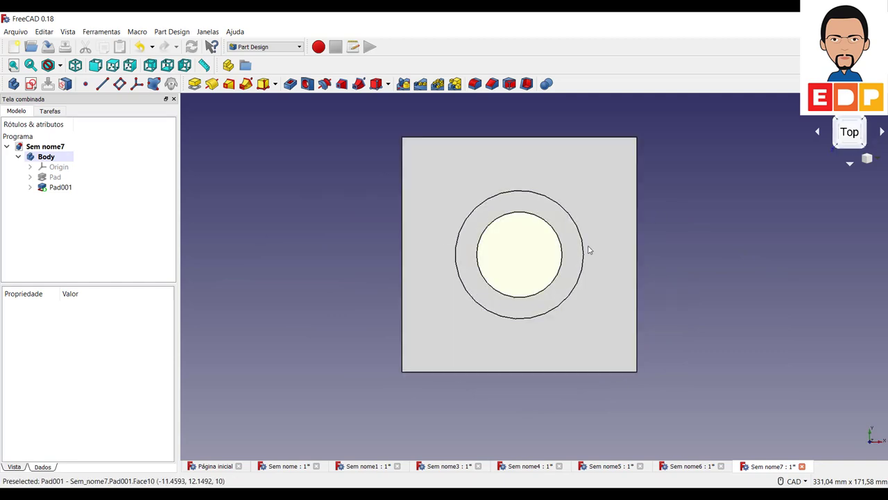
{"action": "left_click", "coordinate": [526, 258]}
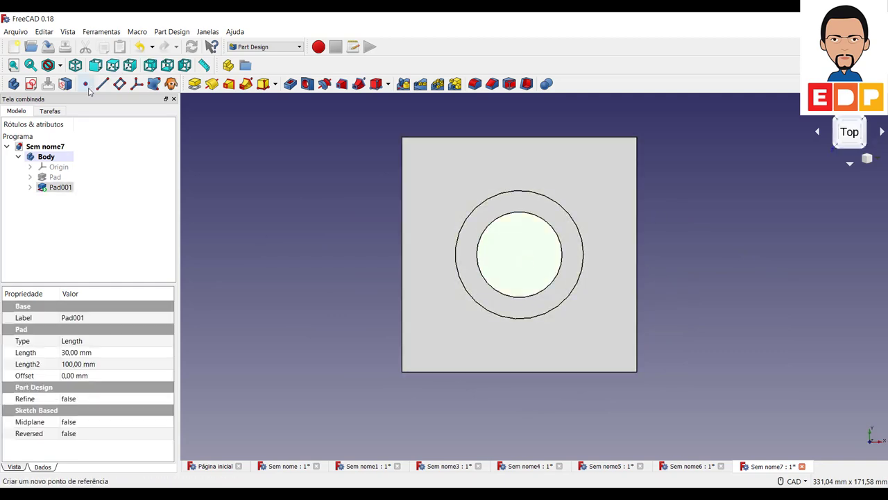
- Start a sketch on the face inside the bore and draw a circle at the origin
{"action": "left_click", "coordinate": [30, 83]}
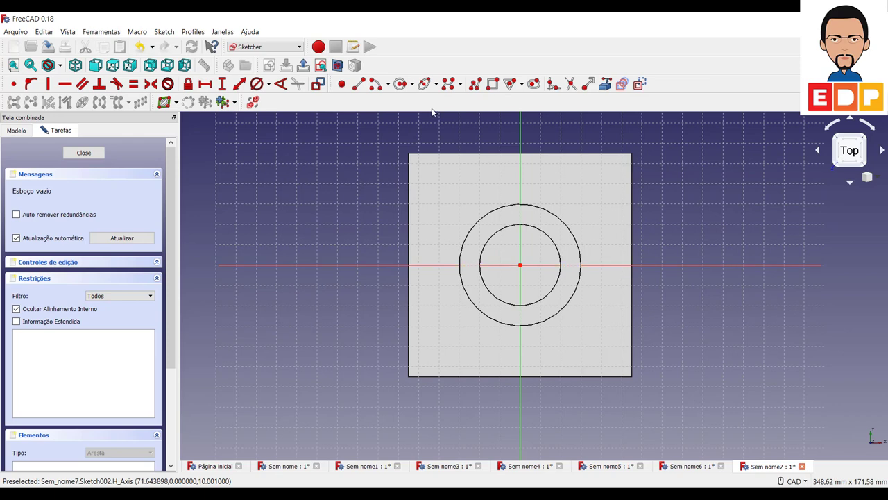
{"action": "left_click", "coordinate": [401, 83]}
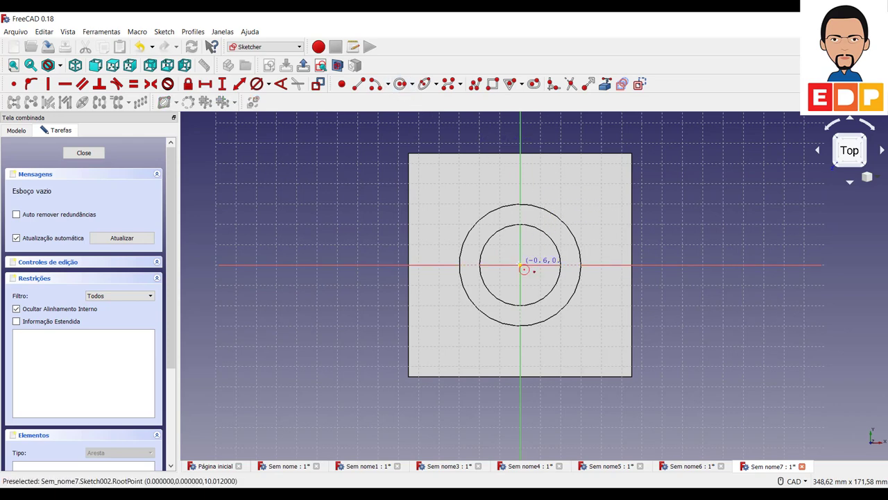
{"action": "left_click", "coordinate": [520, 266]}
{"action": "left_click", "coordinate": [543, 262]}
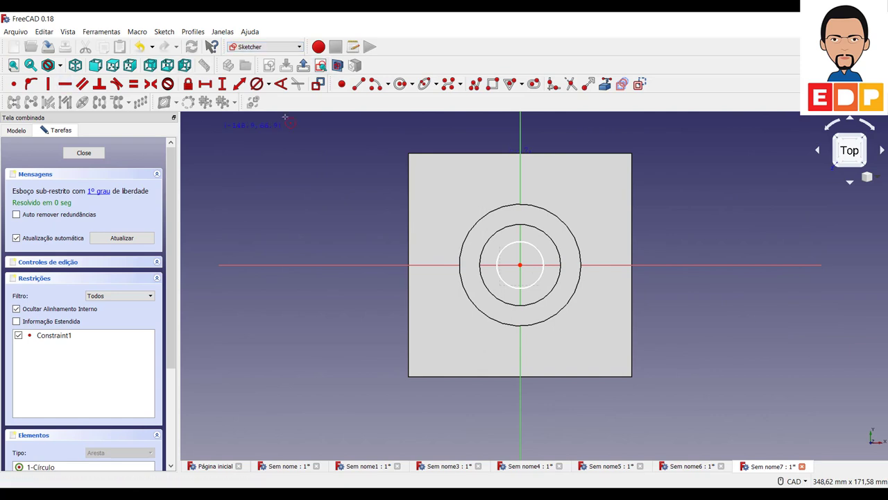
- Set the circle's diameter to 40 mm and leave the sketch to update the pocket
{"action": "left_click", "coordinate": [258, 84]}
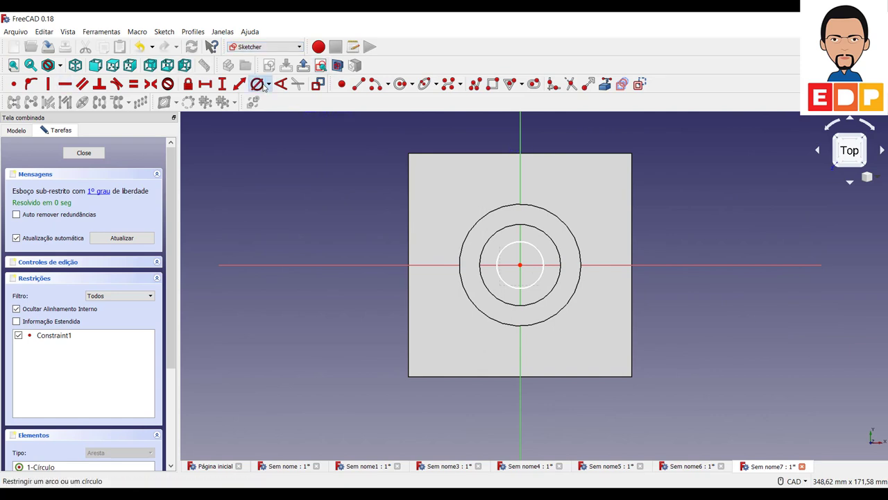
{"action": "left_click", "coordinate": [541, 255]}
{"action": "type", "text": "40"}
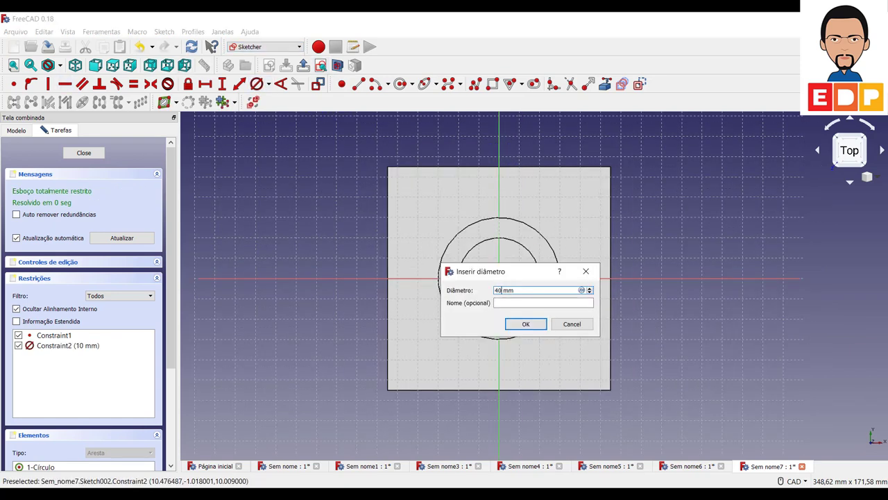
{"action": "key", "text": "Return"}
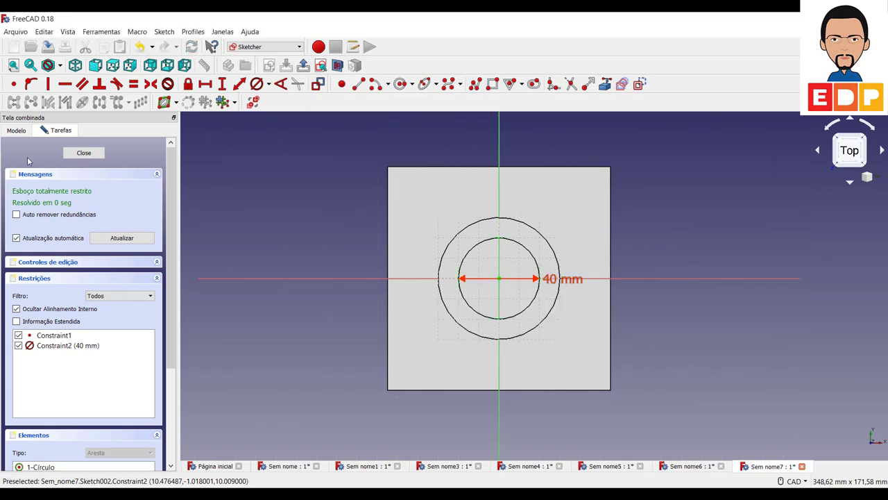
{"action": "key", "text": "Escape"}
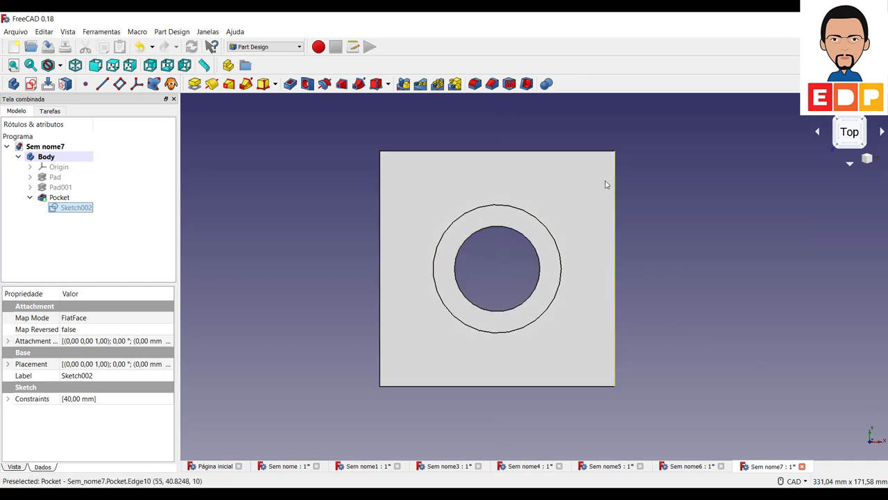
- Switch to isometric view, select the plate's top face around the boss, and create Sketch003
{"action": "left_click", "coordinate": [604, 185]}
{"action": "left_click", "coordinate": [732, 271]}
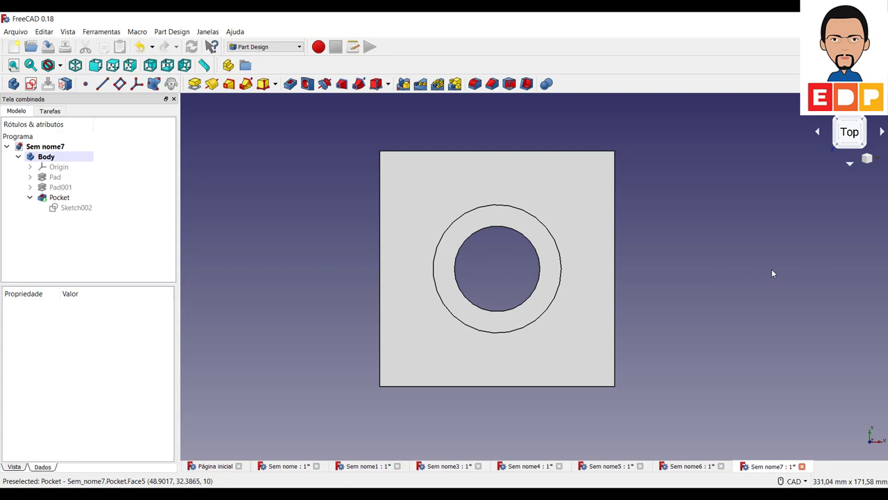
{"action": "left_click", "coordinate": [404, 178]}
{"action": "left_click", "coordinate": [821, 281]}
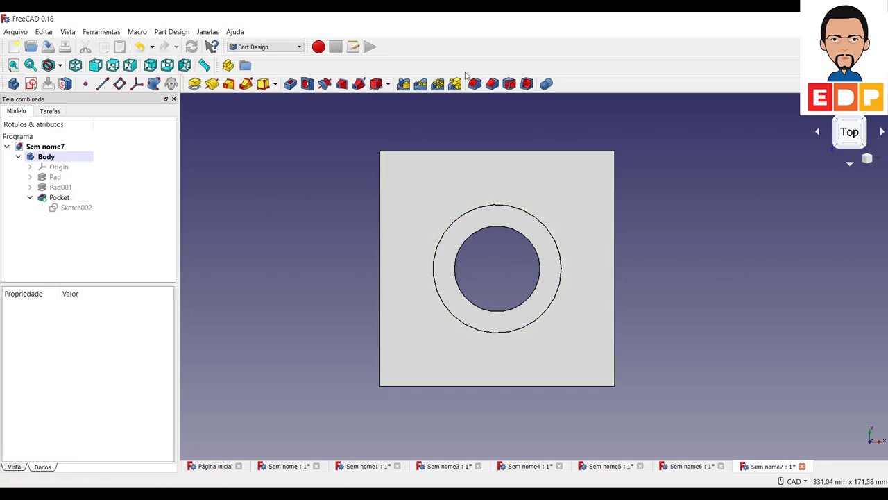
{"action": "left_click", "coordinate": [408, 193]}
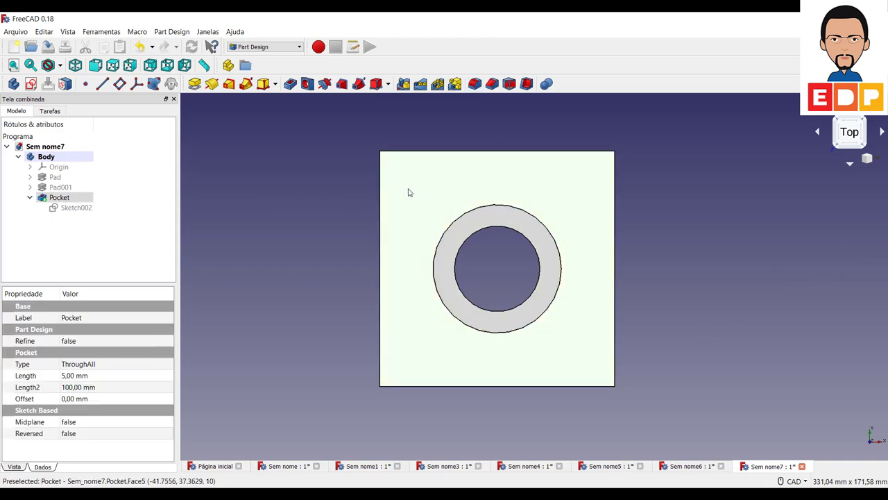
{"action": "left_click", "coordinate": [790, 312]}
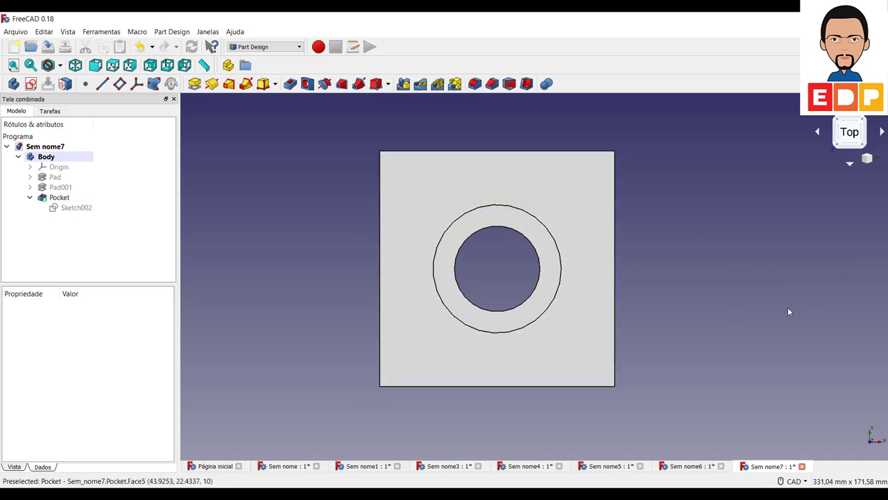
{"action": "left_click", "coordinate": [864, 121]}
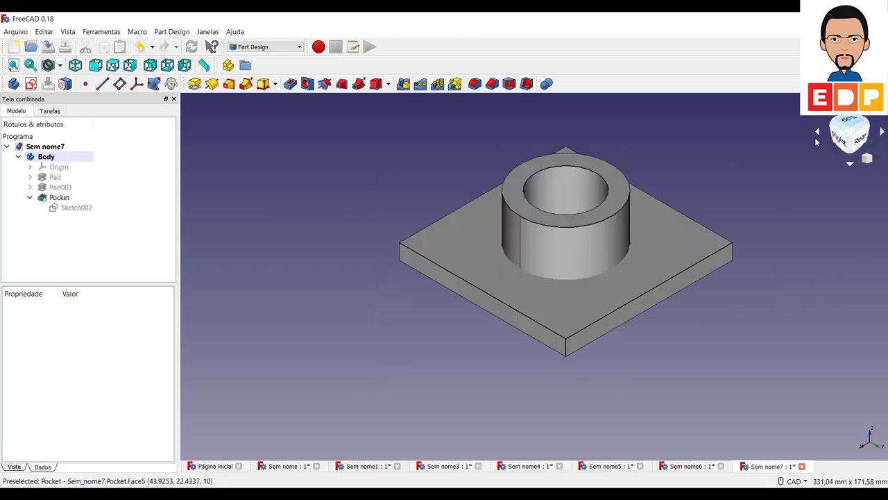
{"action": "left_click", "coordinate": [462, 248]}
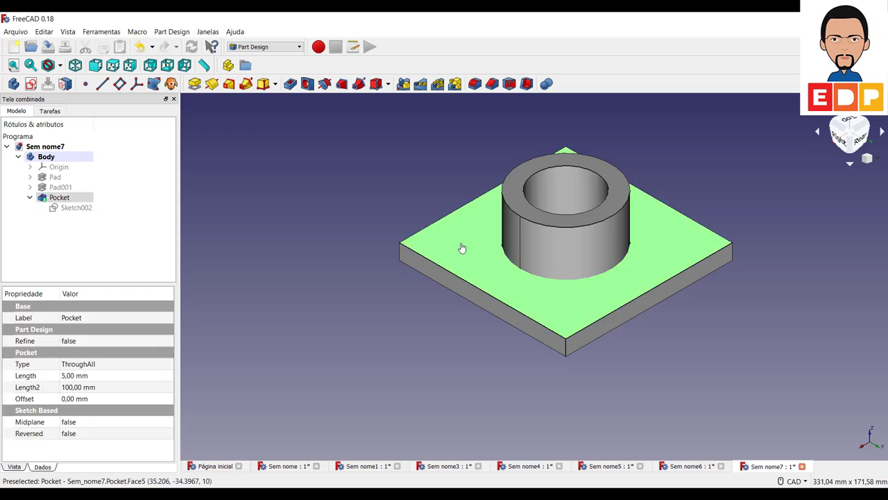
{"action": "left_click", "coordinate": [31, 84]}
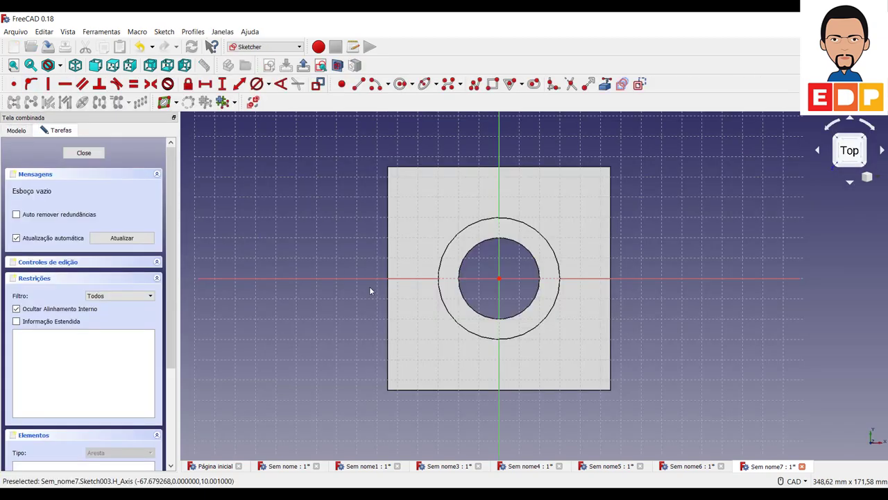
- Draw a circle near the plate's top-left corner and set its diameter to 16 mm
{"action": "left_click", "coordinate": [401, 85]}
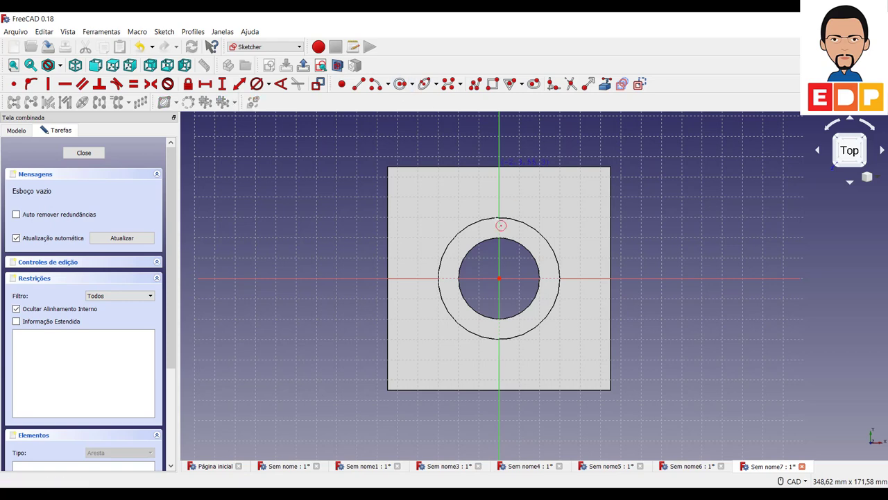
{"action": "left_click", "coordinate": [431, 206]}
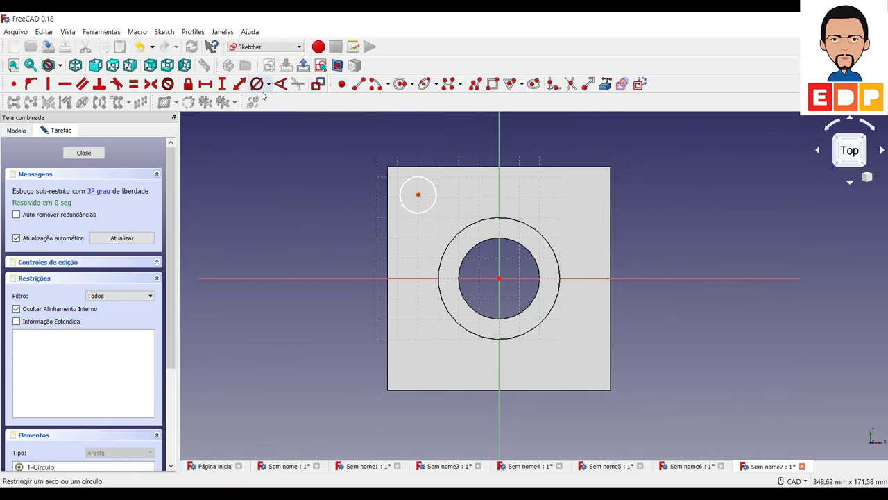
{"action": "left_click", "coordinate": [418, 213]}
{"action": "type", "text": "16"}
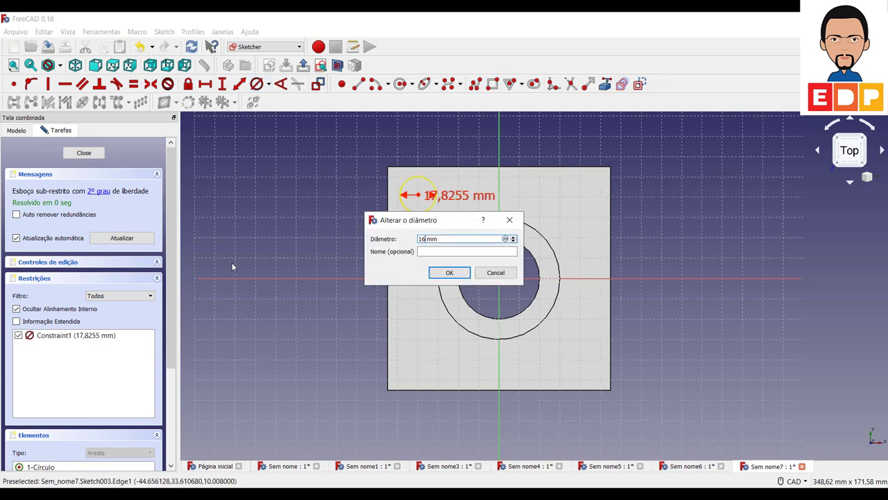
{"action": "key", "text": "Return"}
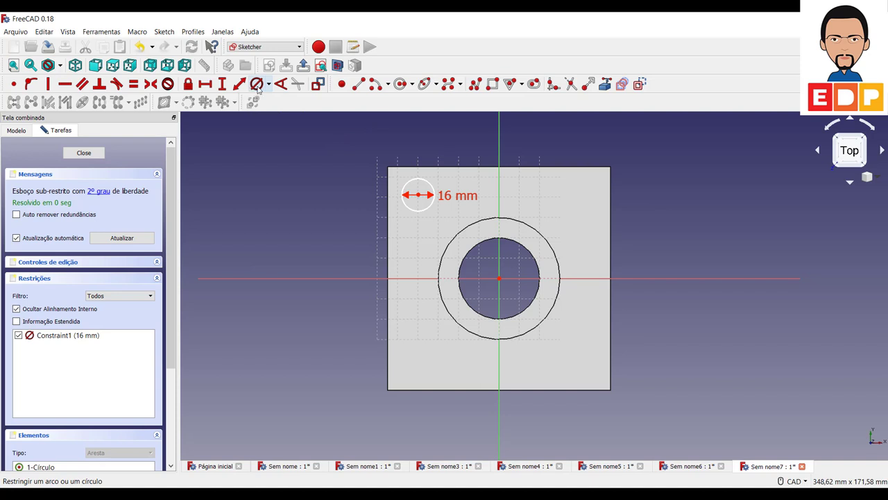
{"action": "left_click", "coordinate": [257, 85]}
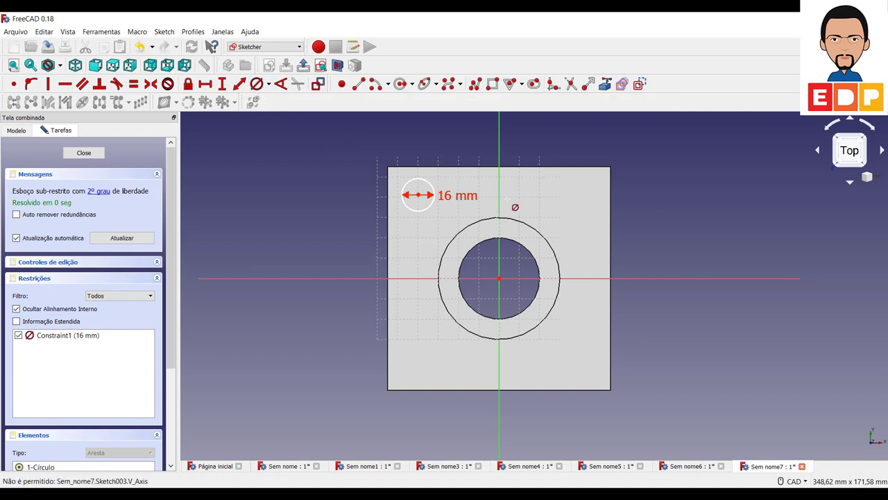
- Place the circle's centre 35 mm left and 35 mm above the origin
{"action": "left_click", "coordinate": [204, 84]}
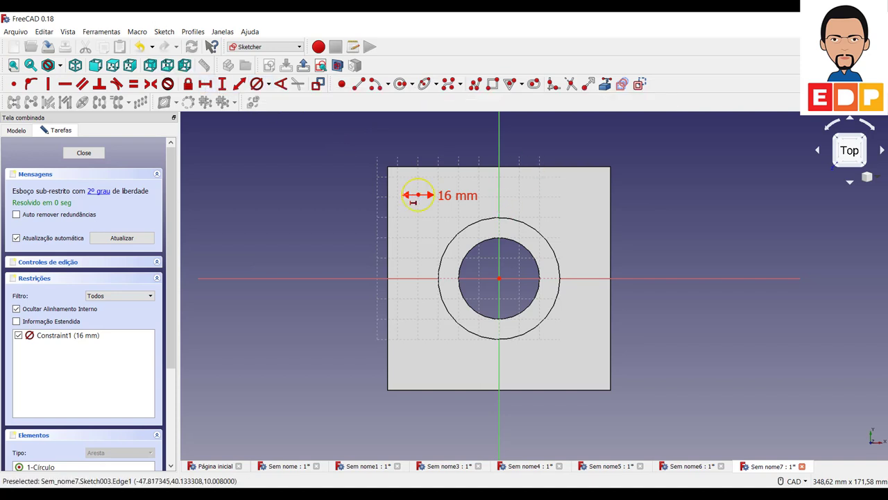
{"action": "left_click", "coordinate": [499, 278]}
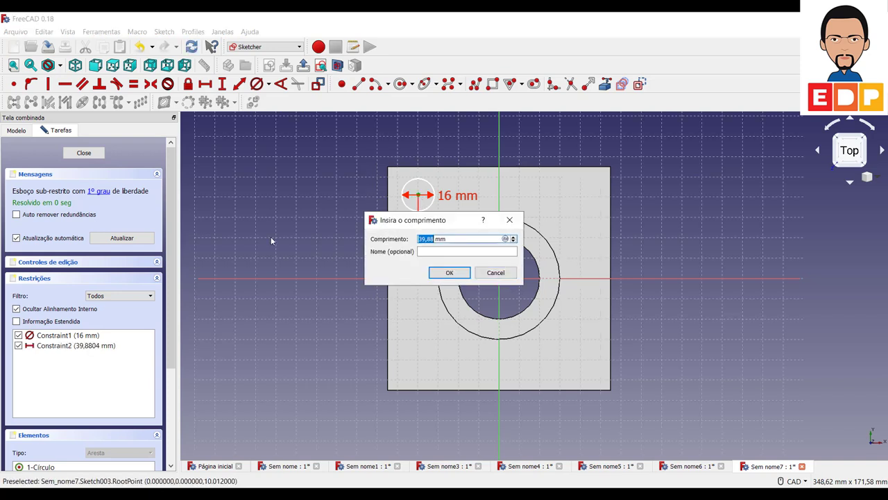
{"action": "type", "text": "35"}
{"action": "key", "text": "Return"}
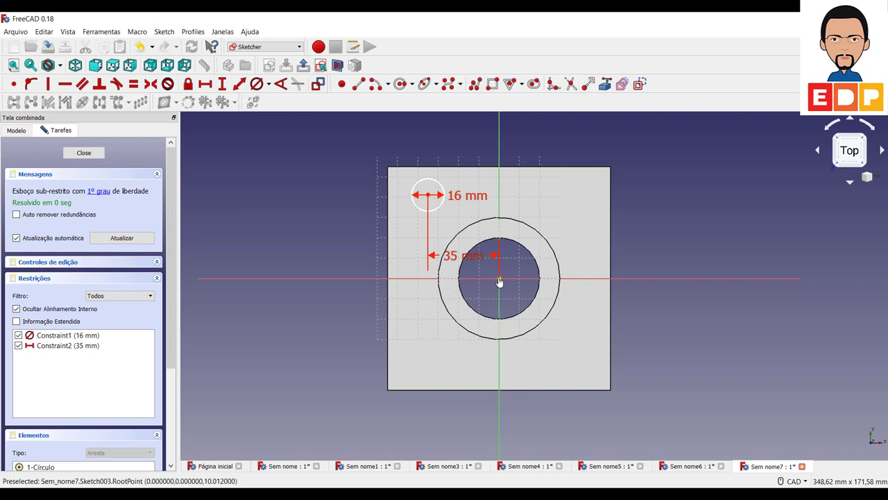
{"action": "left_click", "coordinate": [428, 195]}
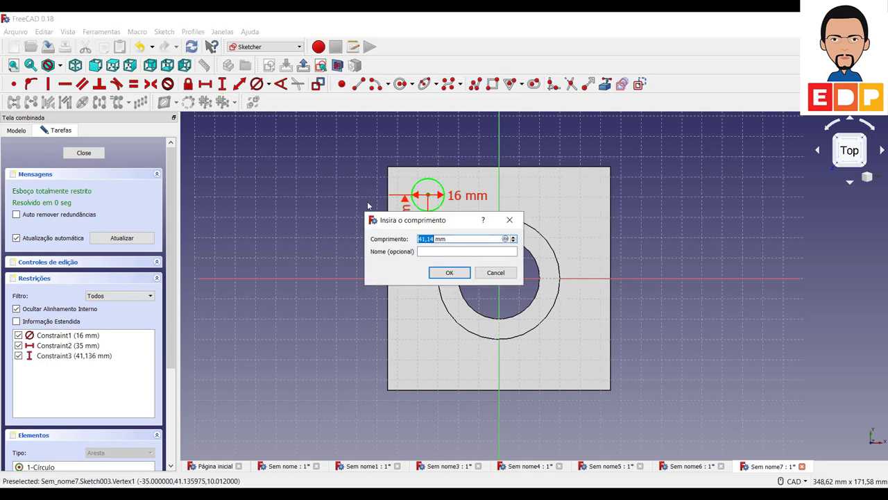
{"action": "type", "text": "35"}
{"action": "key", "text": "Return"}
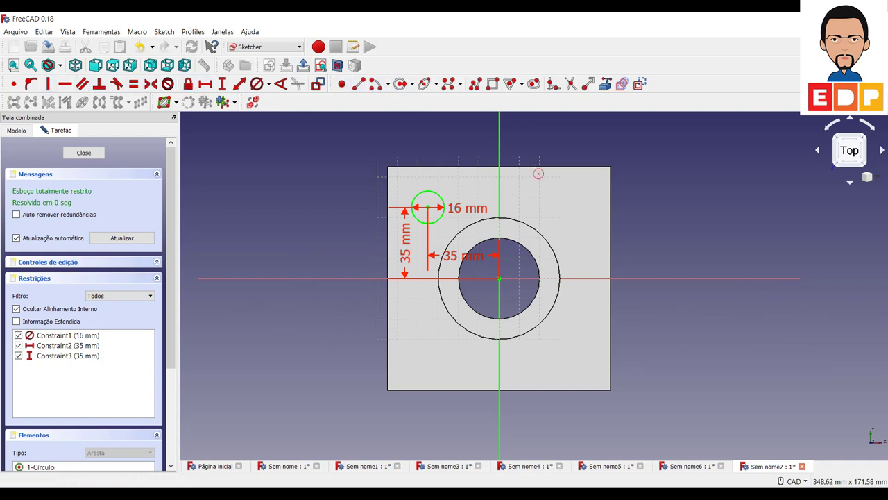
- Draw a second top-right circle, equal to the top-left one and symmetric about the vertical axis
{"action": "left_click", "coordinate": [579, 207]}
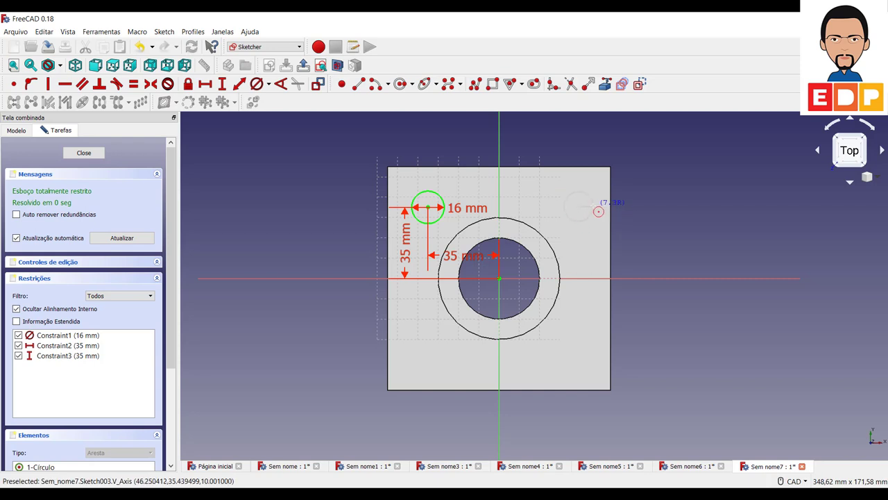
{"action": "left_click", "coordinate": [592, 206]}
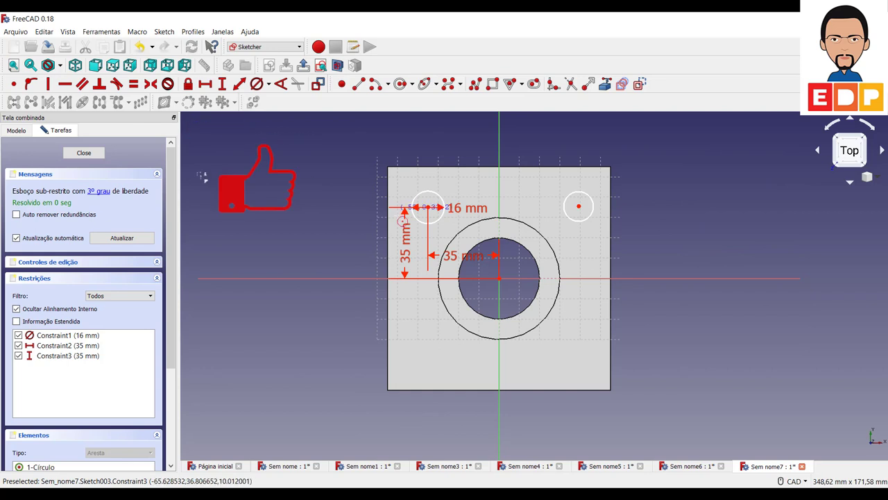
{"action": "left_click", "coordinate": [414, 207]}
{"action": "left_click", "coordinate": [590, 201]}
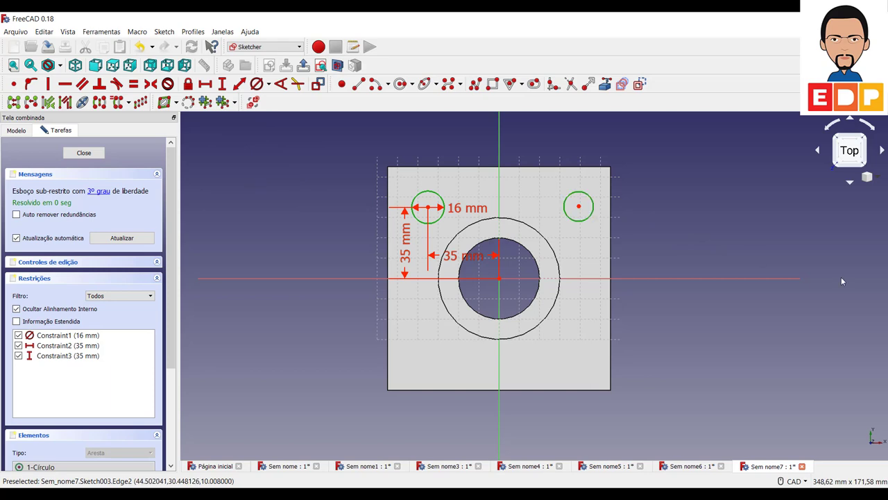
{"action": "left_click", "coordinate": [133, 84]}
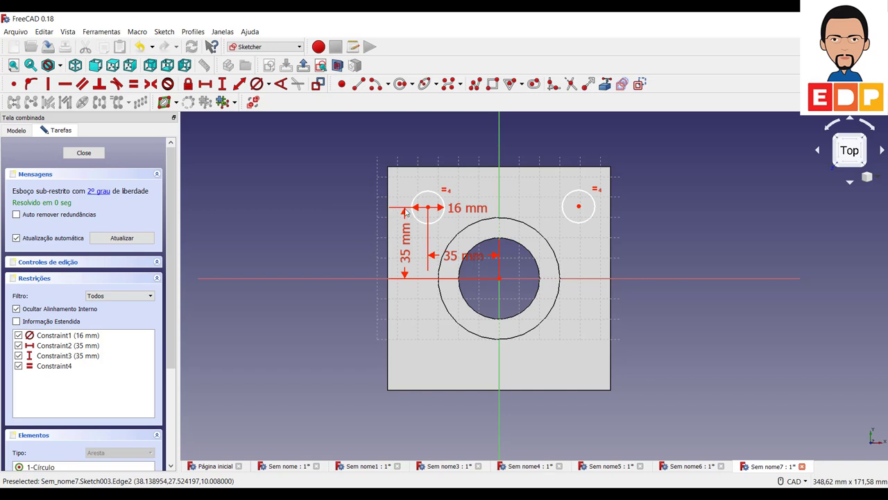
{"action": "left_click", "coordinate": [579, 208]}
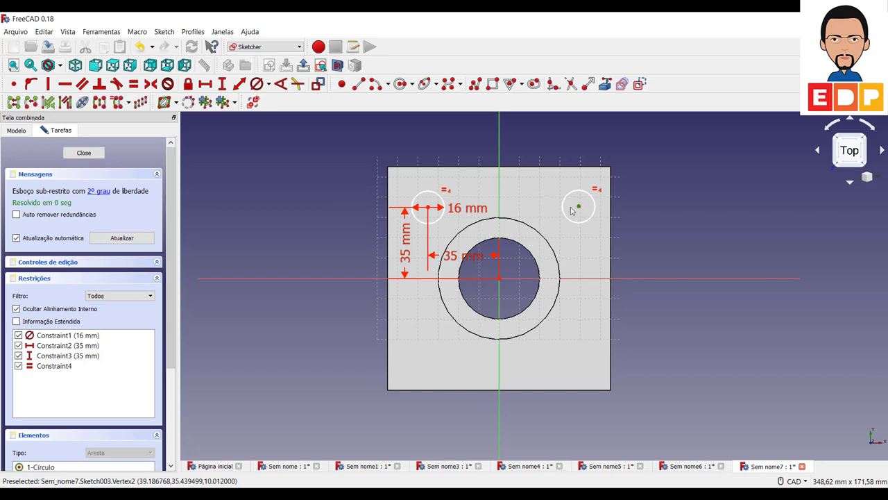
{"action": "left_click", "coordinate": [428, 207]}
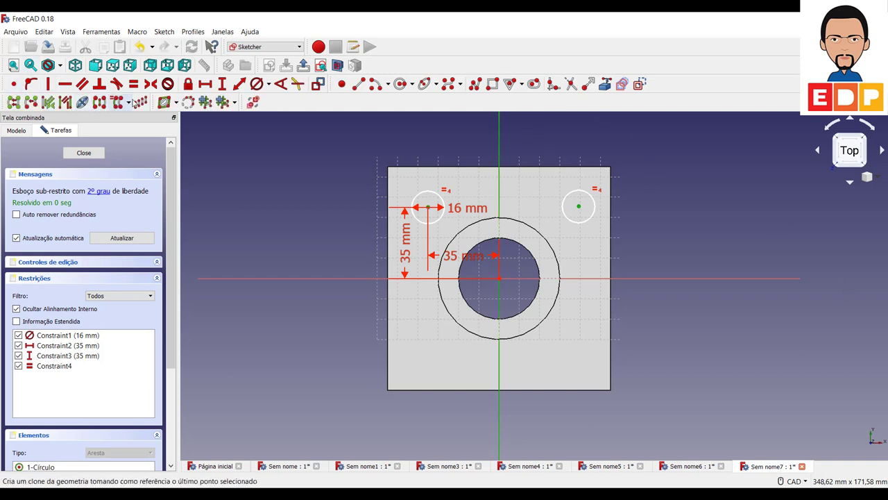
{"action": "left_click", "coordinate": [151, 84]}
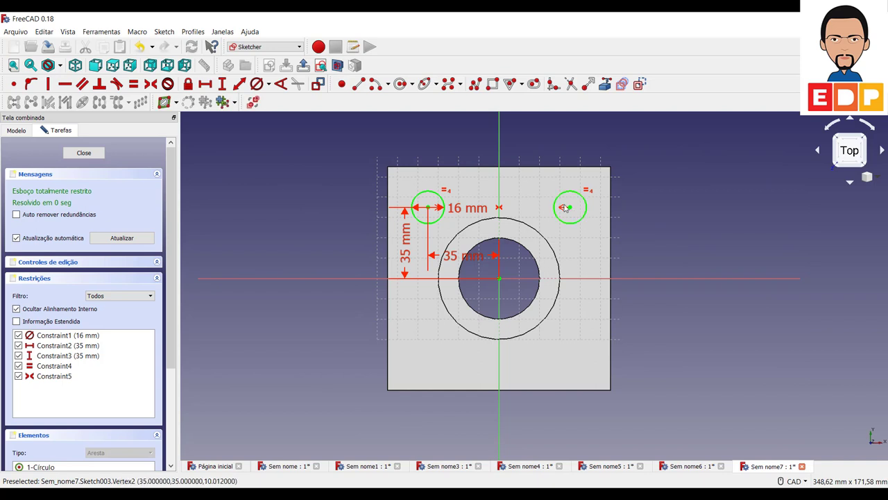
- Try 25 mm on both 35 mm distances, undo back to 35 mm, and leave the sketch
{"action": "left_click", "coordinate": [406, 239]}
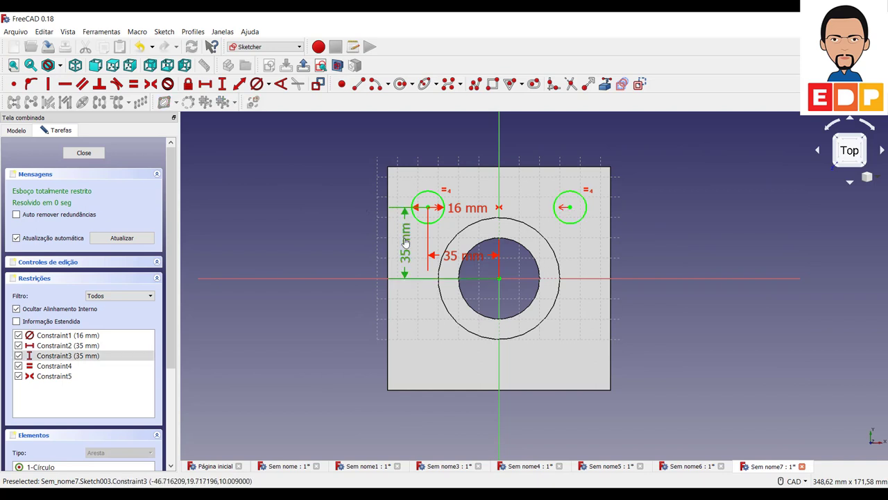
{"action": "double_click", "coordinate": [462, 255]}
{"action": "type", "text": "2"}
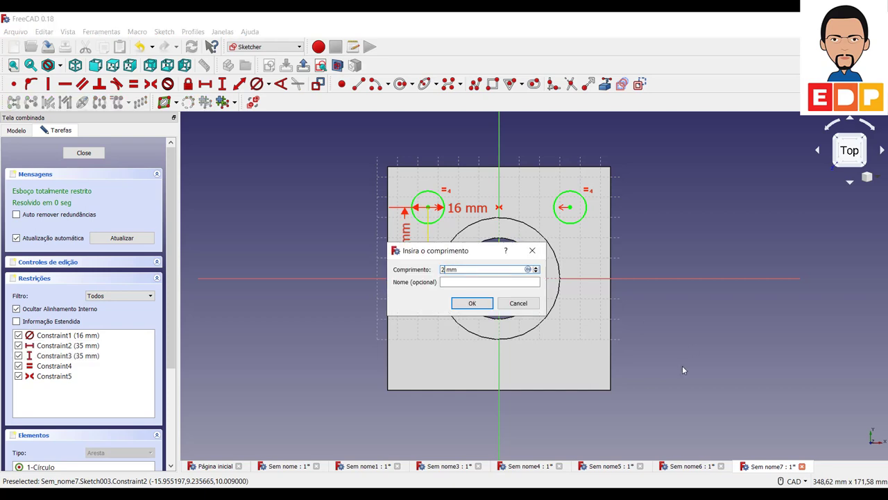
{"action": "type", "text": "5"}
{"action": "key", "text": "Return"}
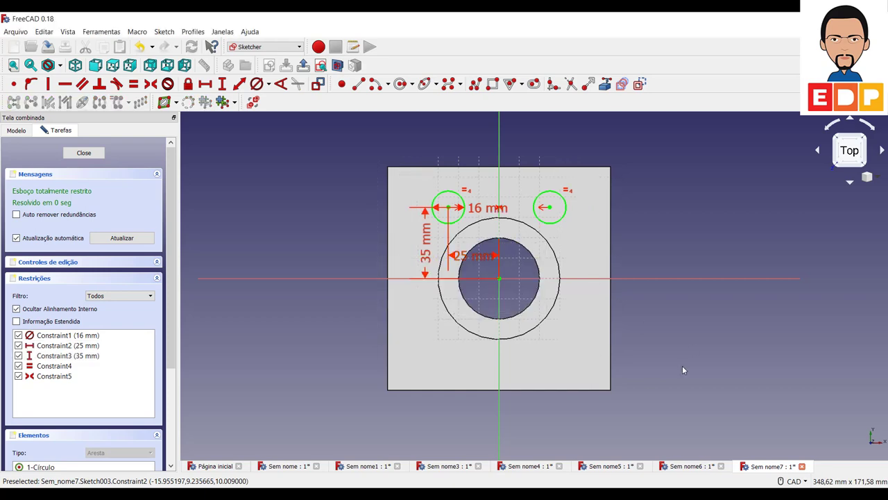
{"action": "key", "text": "ctrl+z"}
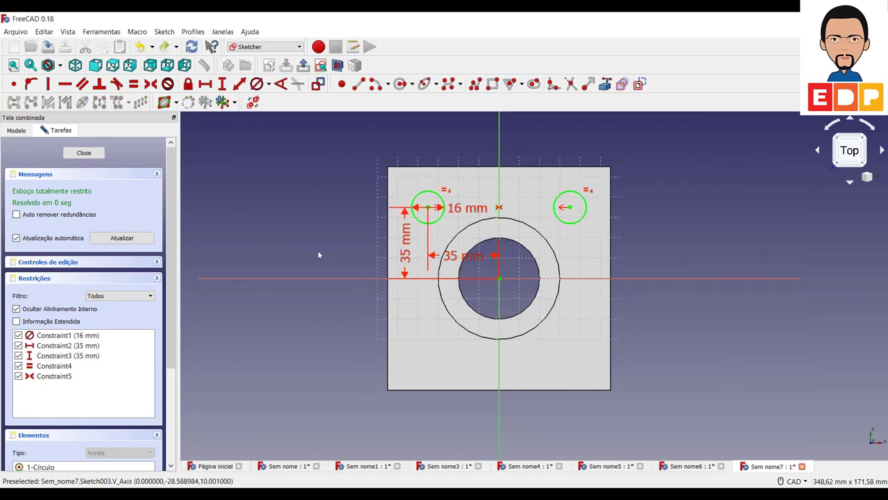
{"action": "double_click", "coordinate": [404, 254]}
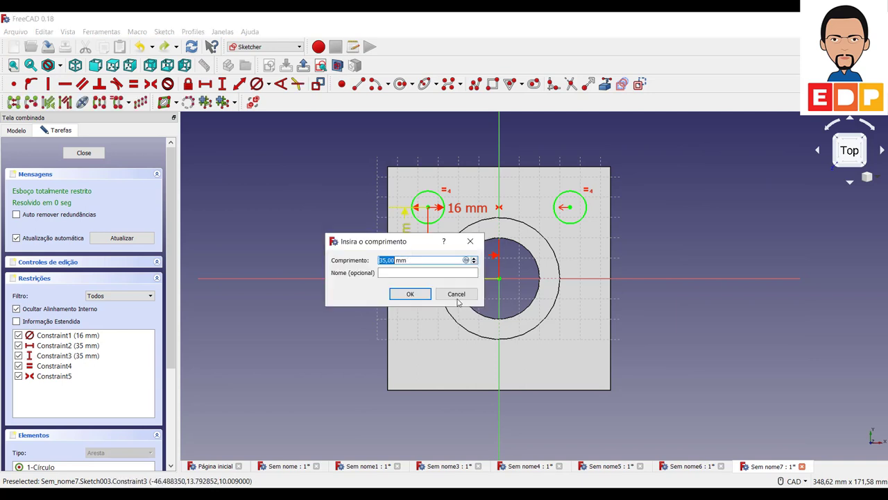
{"action": "type", "text": "2"}
{"action": "key", "text": "Return"}
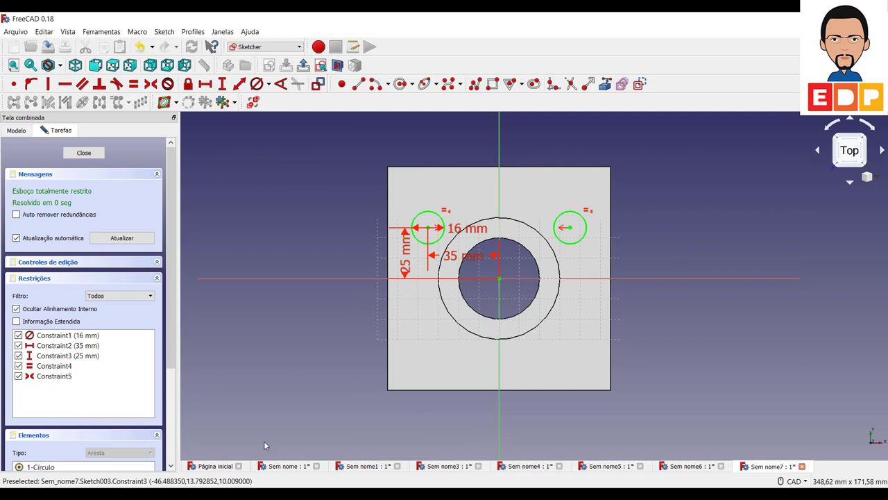
{"action": "key", "text": "ctrl+z"}
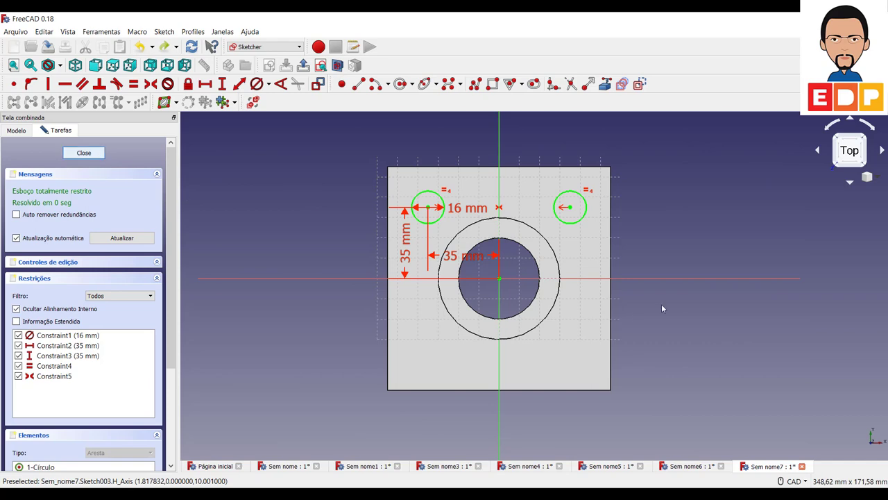
{"action": "key", "text": "Escape"}
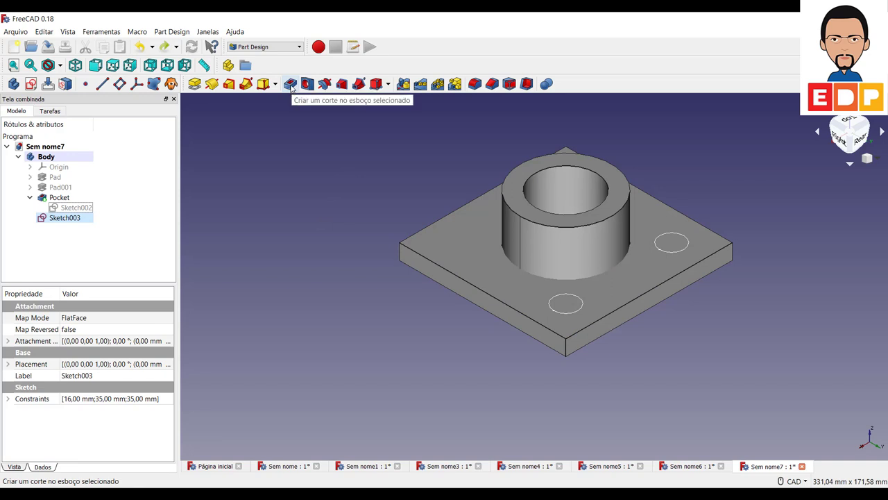
- Pocket the two 16 mm bolt-hole circles with Through all depth, then fit the part in view
{"action": "left_click", "coordinate": [290, 85]}
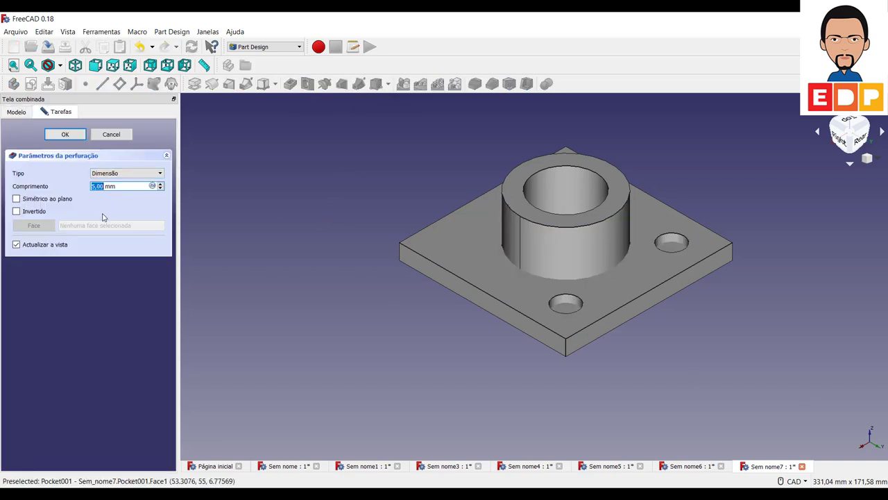
{"action": "type", "text": "16"}
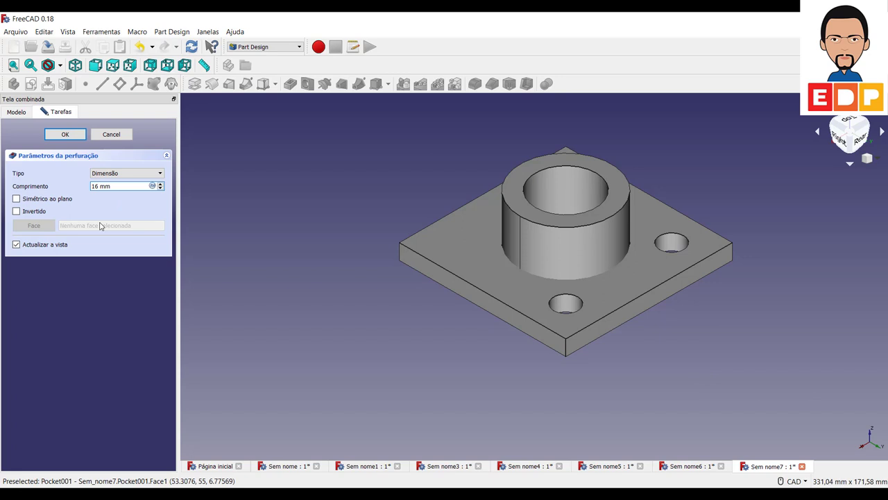
{"action": "key", "text": "BackSpace"}
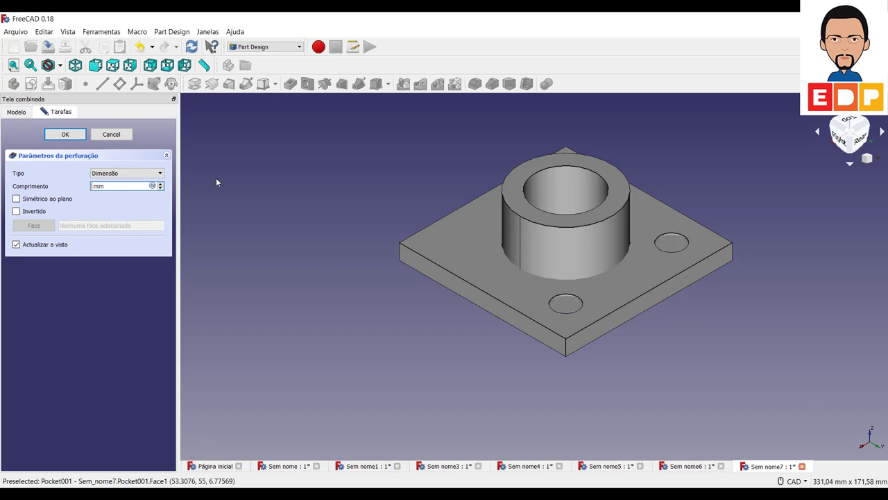
{"action": "left_click", "coordinate": [104, 174]}
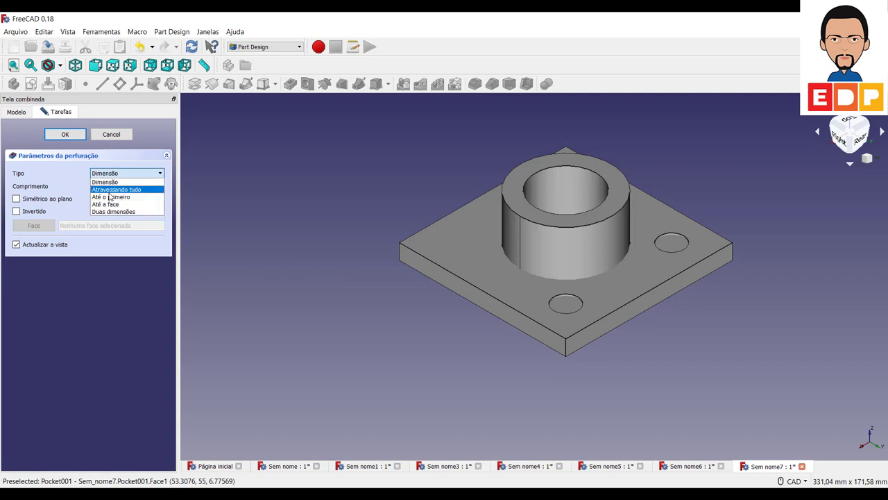
{"action": "left_click", "coordinate": [111, 190]}
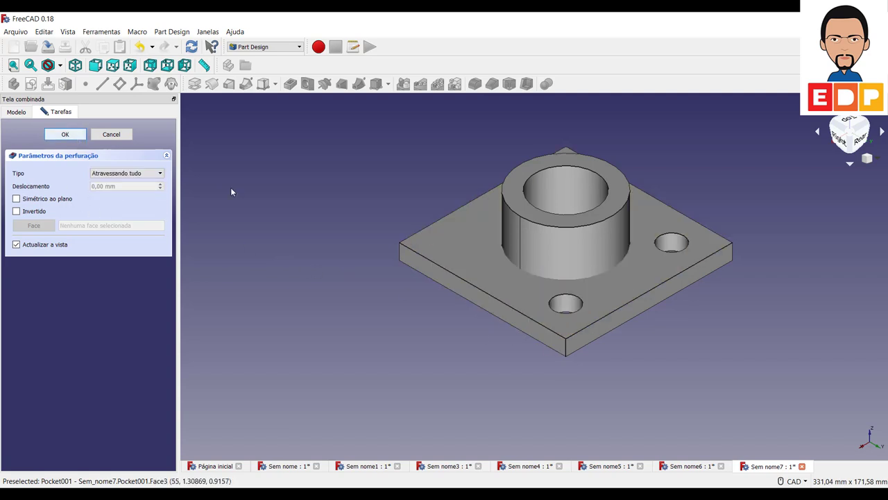
{"action": "key", "text": "Return"}
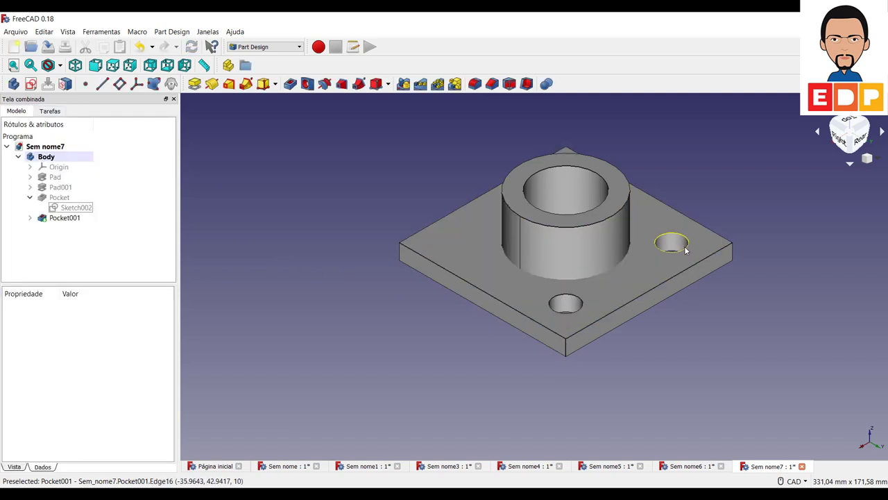
{"action": "key", "text": "v"}
{"action": "key", "text": "f"}
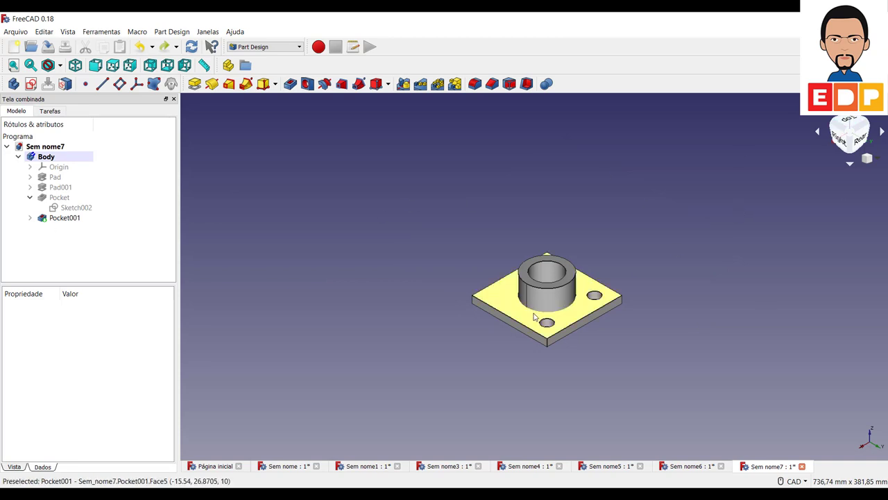
{"action": "scroll", "coordinate": [526, 306], "scroll_direction": "up", "scroll_amount": 2}
{"action": "scroll", "coordinate": [528, 307], "scroll_direction": "up", "scroll_amount": 3}
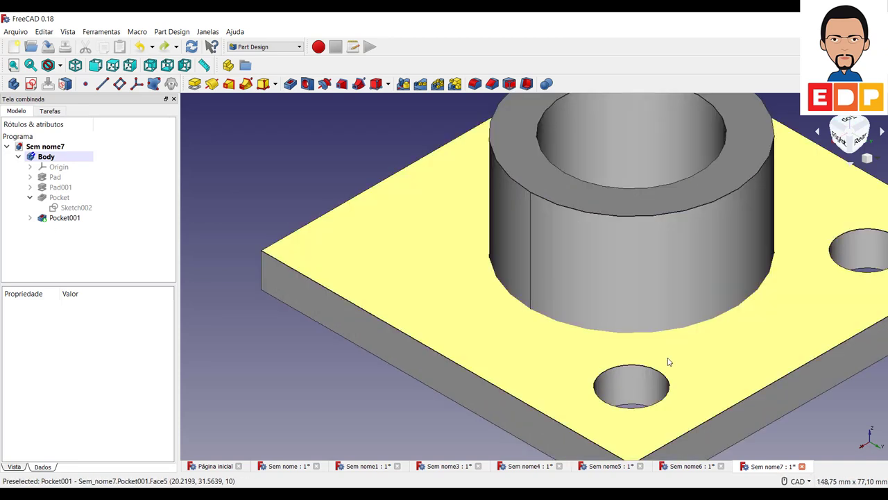
{"action": "scroll", "coordinate": [668, 362], "scroll_direction": "down", "scroll_amount": 5}
{"action": "key", "text": "v"}
{"action": "key", "text": "f"}
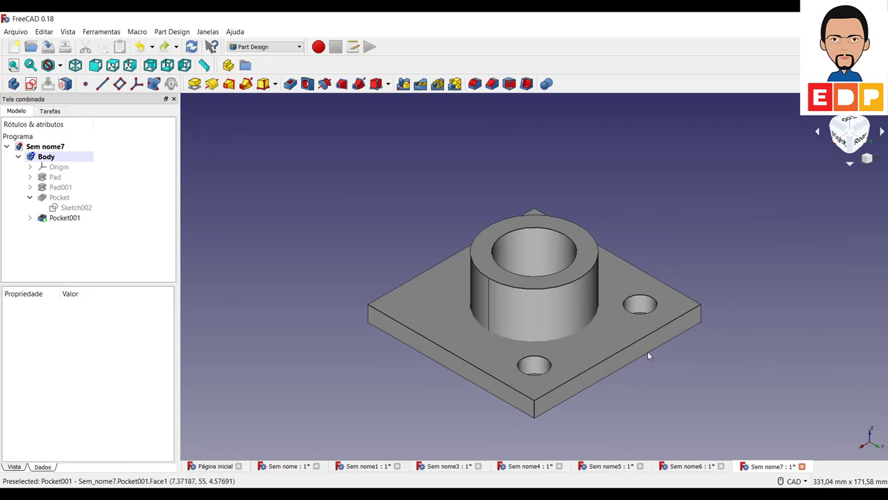
- Start a LinearPattern of Pocket001 and view the part from the top
{"action": "left_click", "coordinate": [421, 84]}
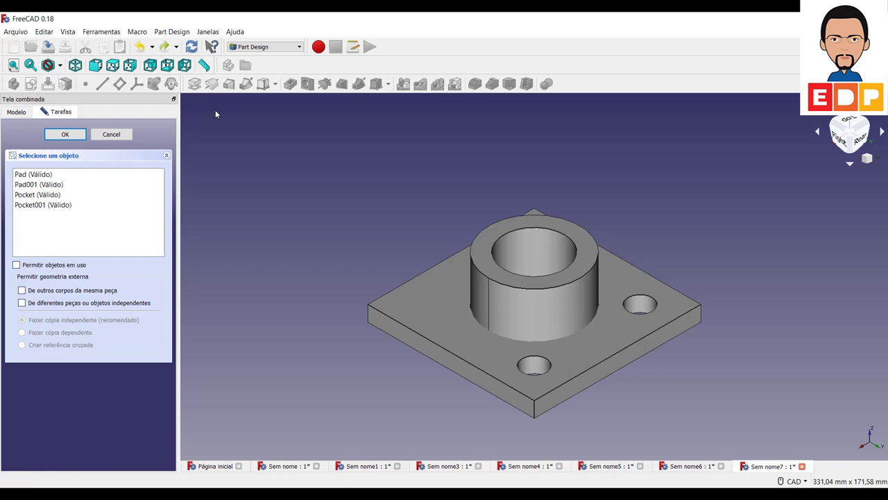
{"action": "left_click", "coordinate": [44, 207]}
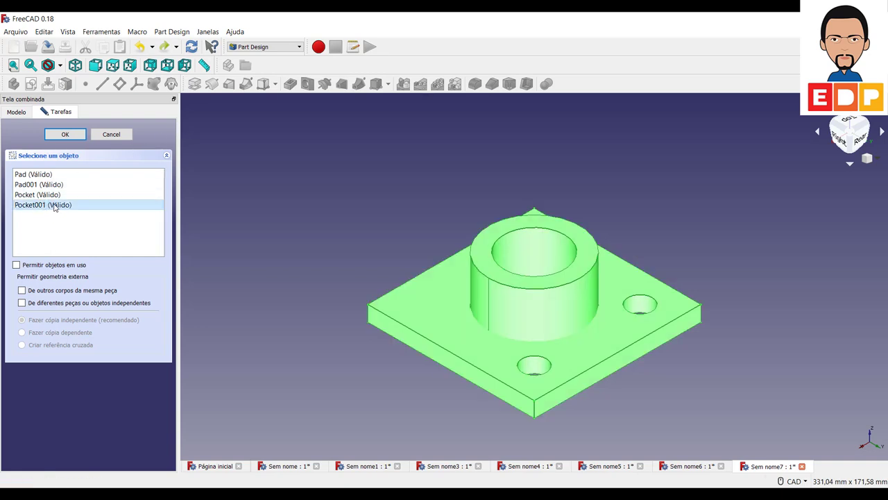
{"action": "left_click", "coordinate": [65, 135]}
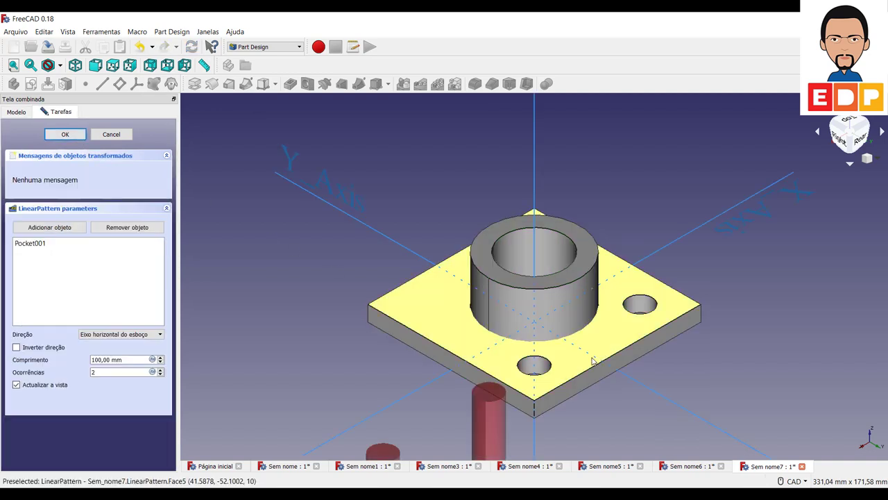
{"action": "left_click", "coordinate": [855, 126]}
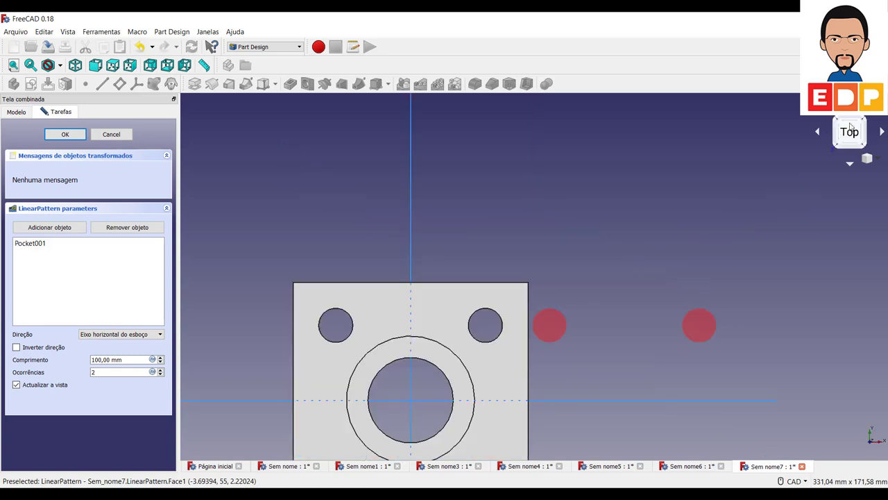
{"action": "middle_click_drag", "start_coordinate": [652, 423], "coordinate": [671, 295]}
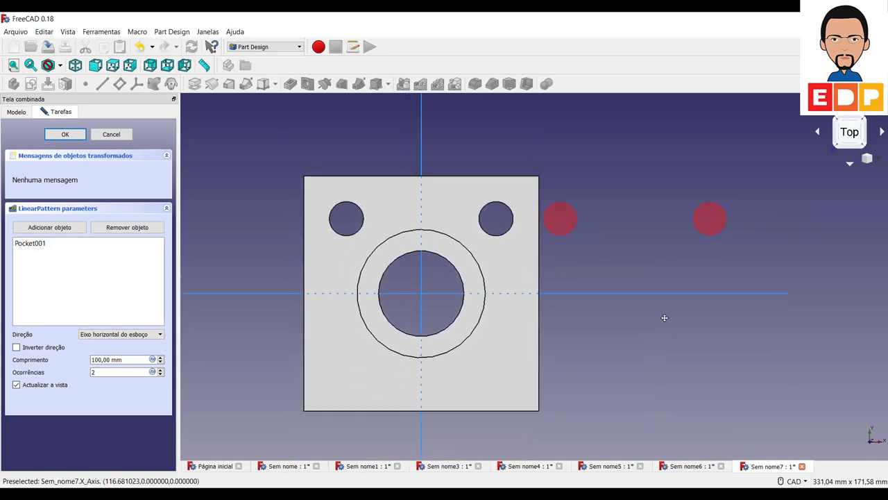
{"action": "scroll", "coordinate": [279, 358], "scroll_direction": "down", "scroll_amount": 4}
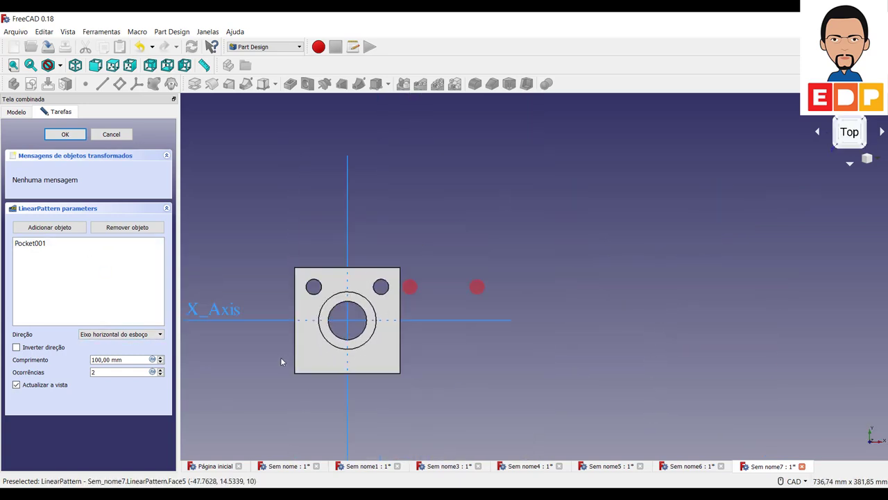
{"action": "middle_click_drag", "start_coordinate": [253, 372], "coordinate": [424, 361]}
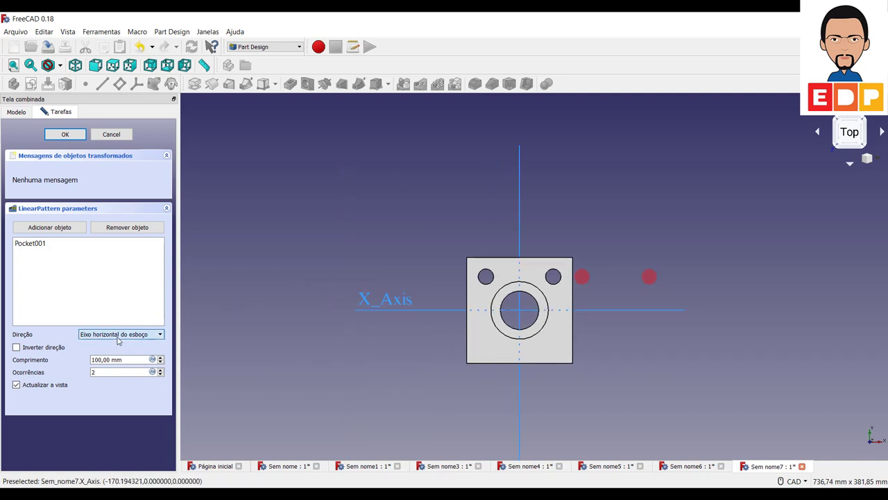
- Pattern along the reversed vertical sketch axis, 70 mm length, 2 occurrences, and confirm
{"action": "left_click", "coordinate": [118, 335]}
{"action": "left_click", "coordinate": [109, 350]}
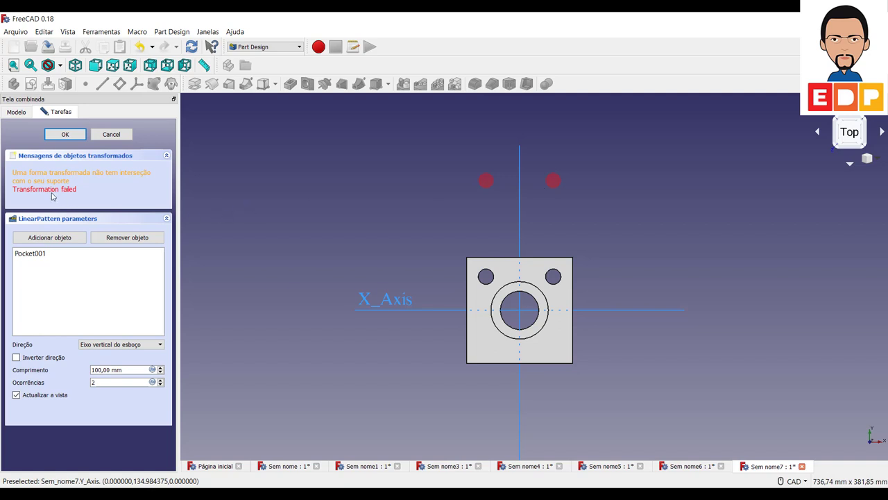
{"action": "left_click", "coordinate": [16, 358]}
{"action": "double_click", "coordinate": [111, 370]}
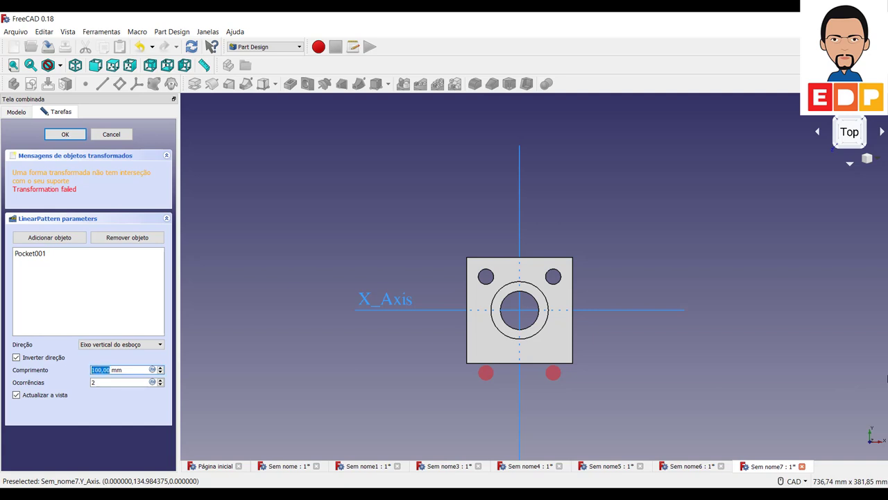
{"action": "type", "text": "70"}
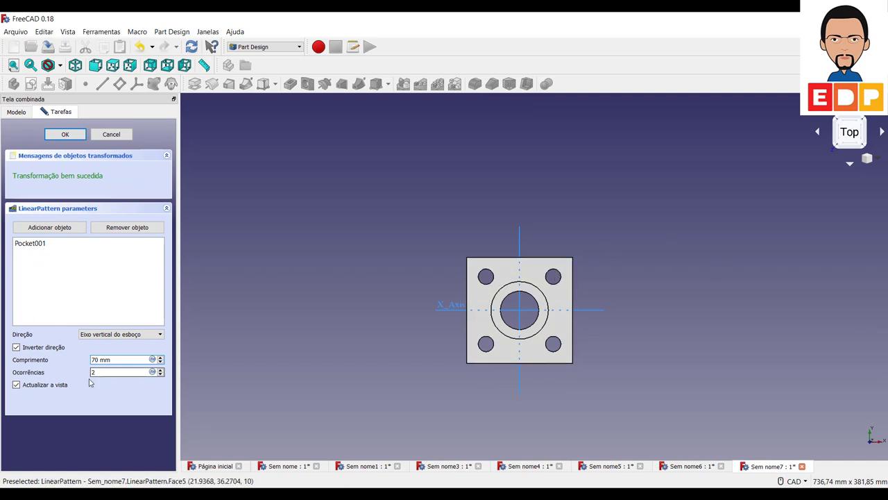
{"action": "left_click", "coordinate": [160, 370]}
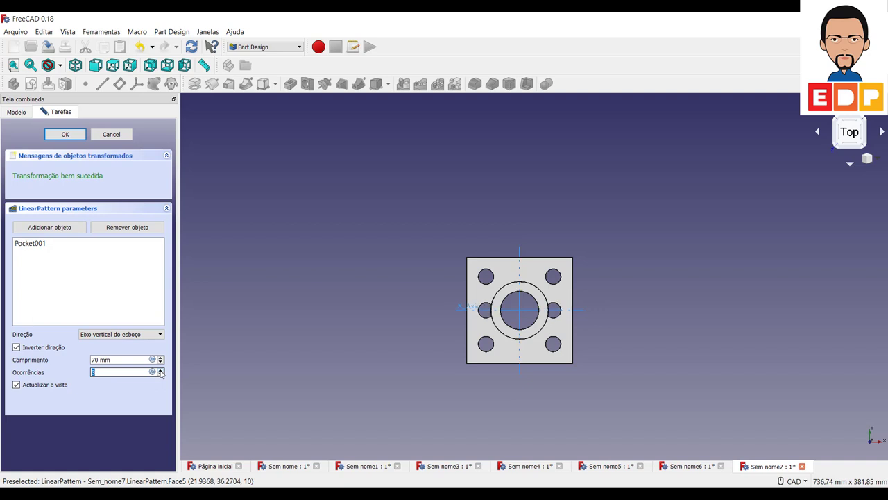
{"action": "left_click", "coordinate": [160, 375]}
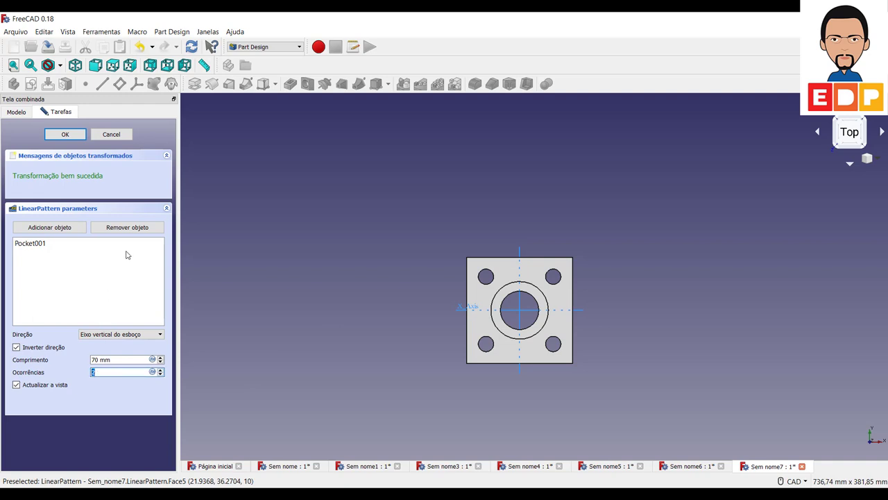
{"action": "left_click", "coordinate": [75, 136]}
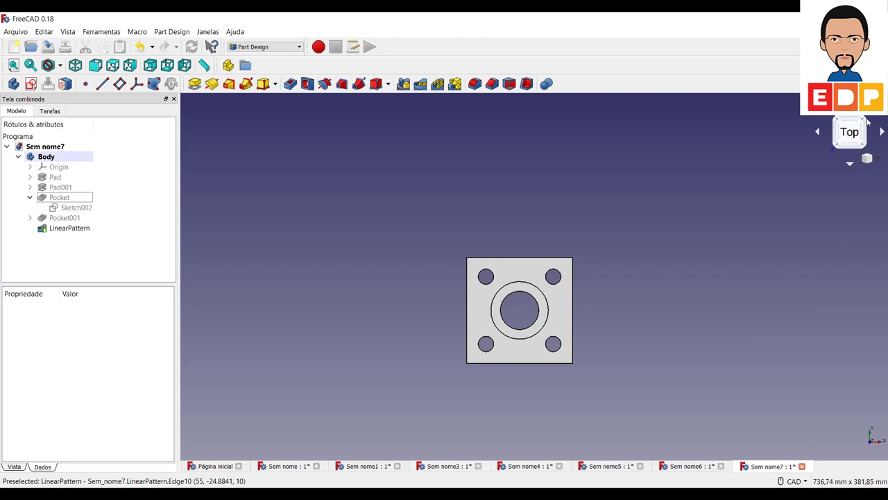
- View the patterned part isometrically and bring up the draw-style choices
{"action": "left_click", "coordinate": [865, 122]}
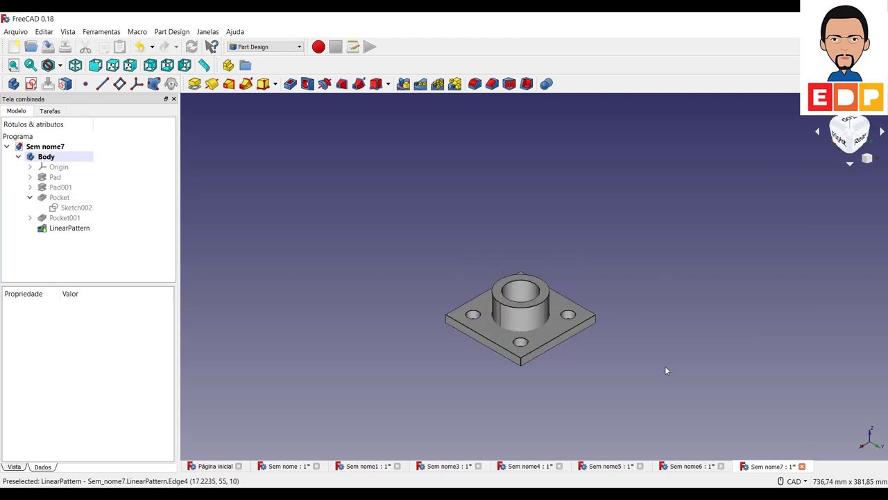
{"action": "scroll", "coordinate": [544, 370], "scroll_direction": "up", "scroll_amount": 3}
{"action": "scroll", "coordinate": [545, 371], "scroll_direction": "up", "scroll_amount": 2}
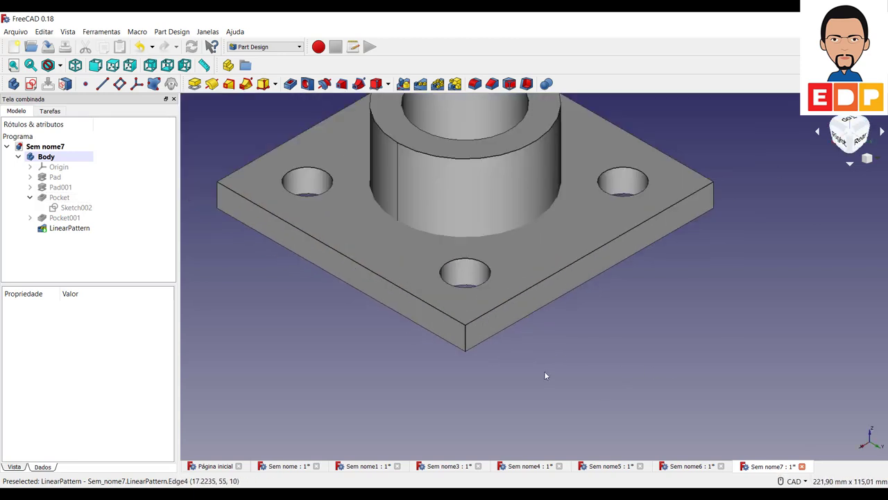
{"action": "scroll", "coordinate": [544, 371], "scroll_direction": "down", "scroll_amount": 2}
{"action": "mouse_move", "coordinate": [565, 376]}
{"action": "middle_mouse_down"}
{"action": "mouse_move", "coordinate": [652, 411]}
{"action": "mouse_move", "coordinate": [593, 416]}
{"action": "middle_mouse_up"}
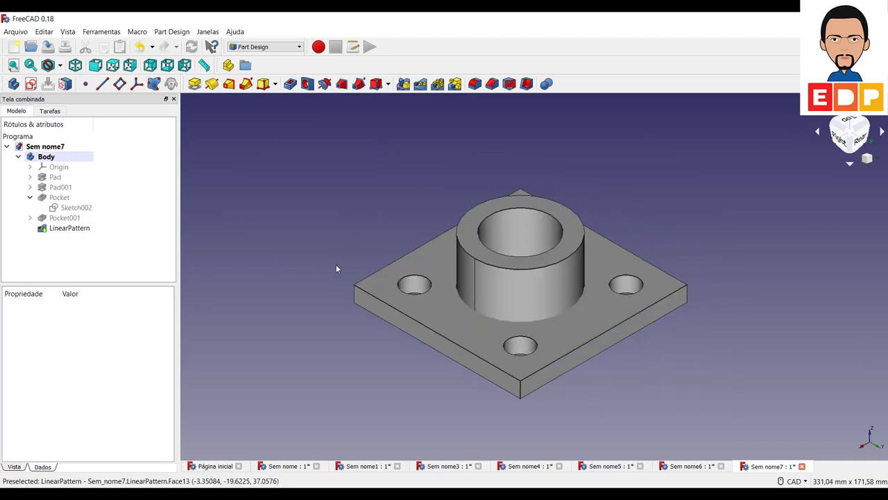
{"action": "left_click", "coordinate": [60, 65]}
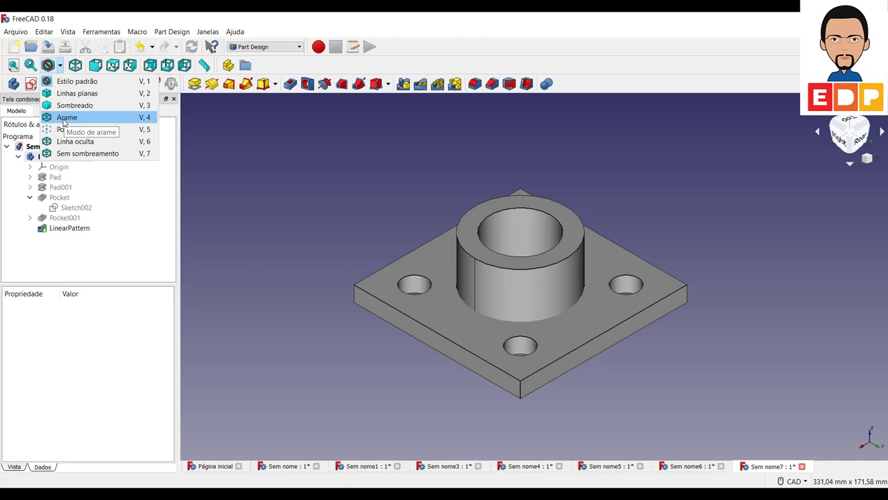
- Switch to Arame (wireframe) display and select the plate's four vertical corner edges
{"action": "left_click", "coordinate": [64, 118]}
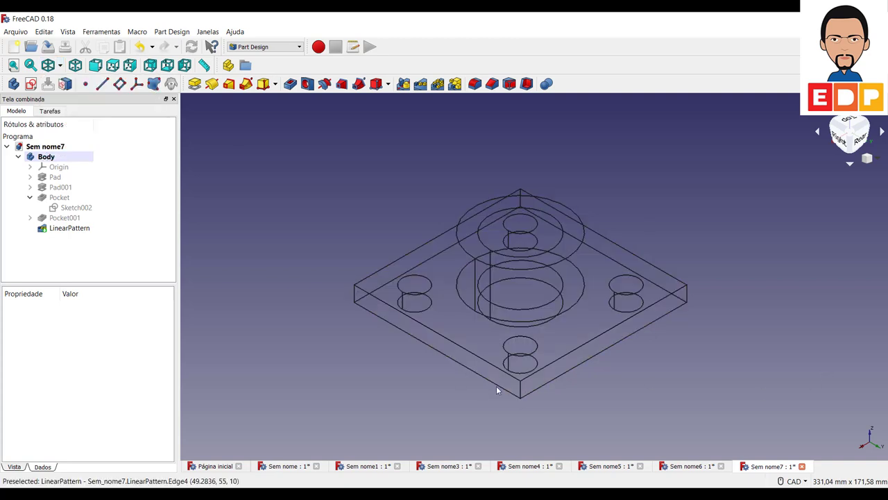
{"action": "left_click", "coordinate": [520, 390]}
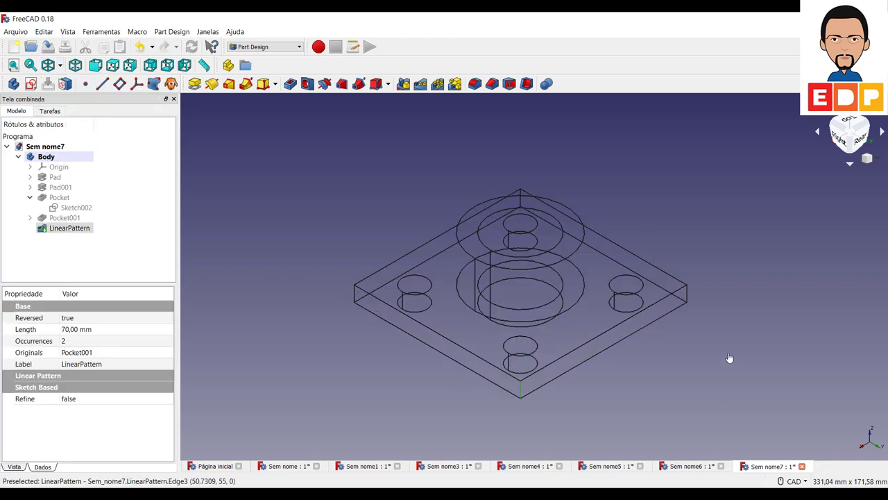
{"action": "left_click", "coordinate": [688, 295], "text": "ctrl"}
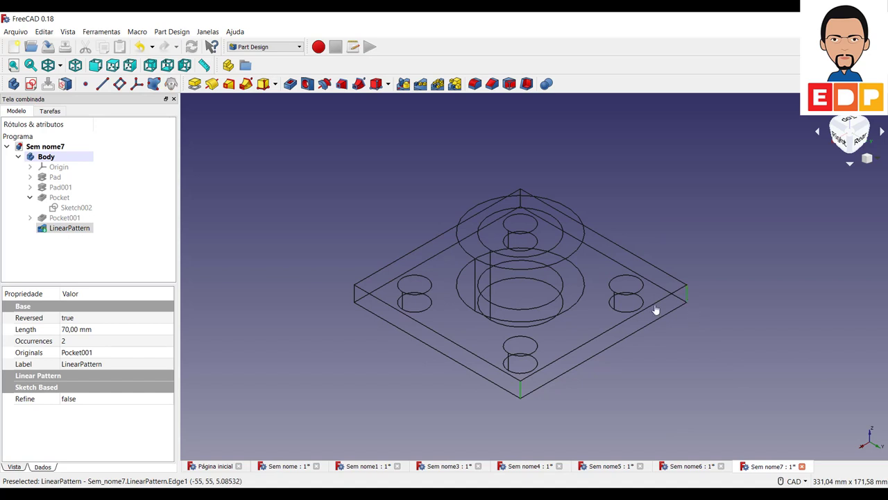
{"action": "left_click", "coordinate": [354, 295], "text": "ctrl"}
{"action": "left_click", "coordinate": [521, 199], "text": "ctrl"}
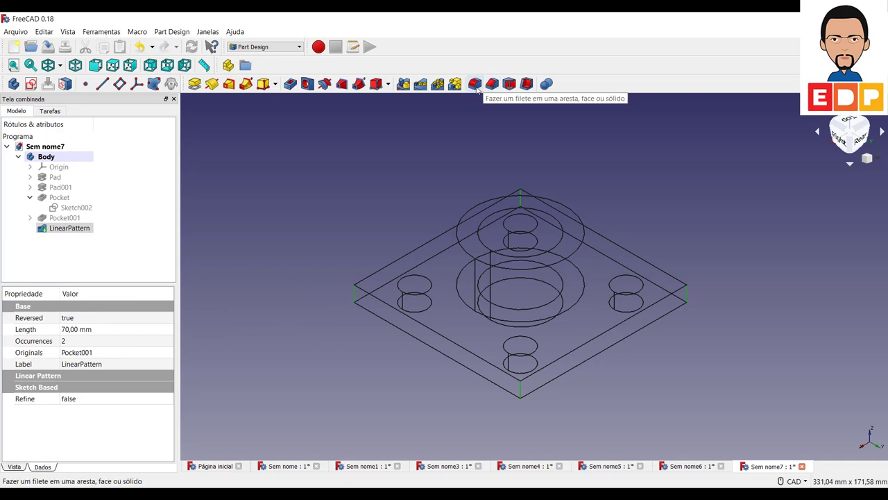
- Fillet the four corner edges, trying 20, 40 and 50 mm radii before settling on 20 mm
{"action": "left_click", "coordinate": [476, 85]}
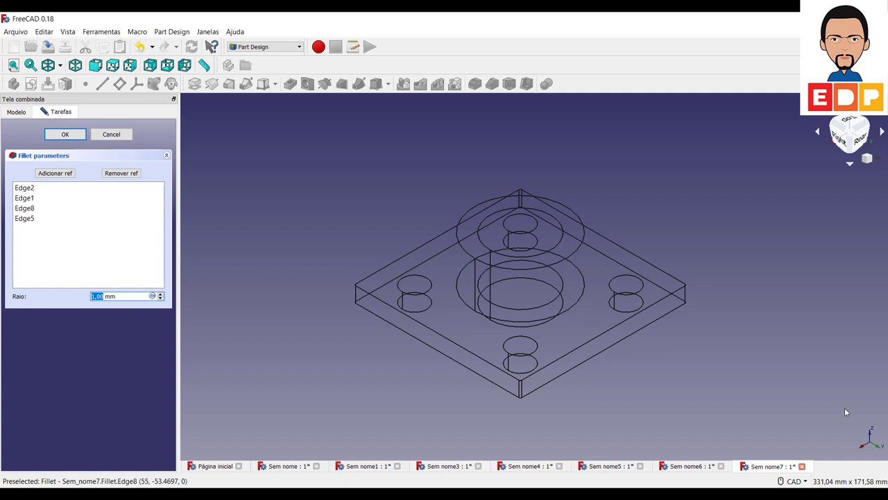
{"action": "type", "text": "1"}
{"action": "key", "text": "BackSpace"}
{"action": "type", "text": "20"}
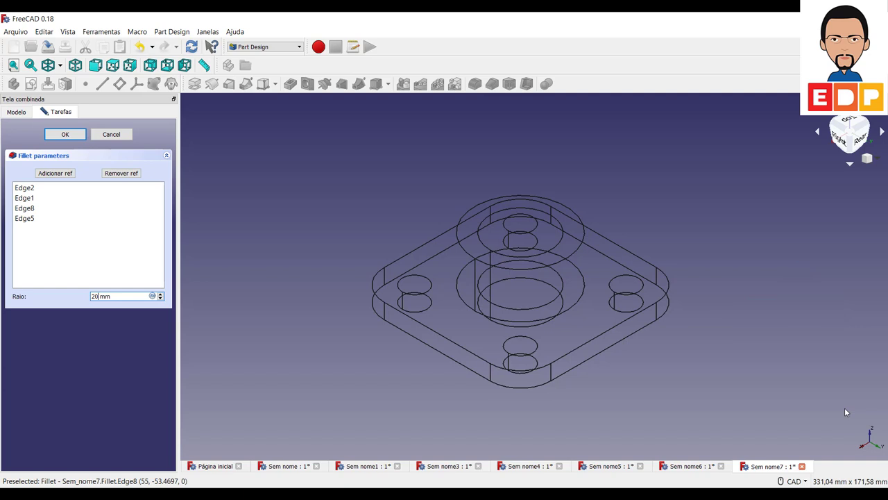
{"action": "key", "text": "BackSpace"}
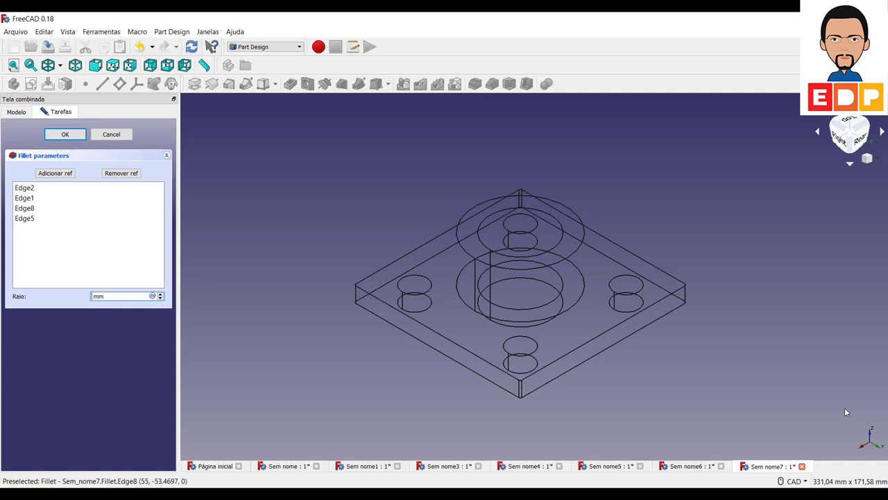
{"action": "type", "text": "40"}
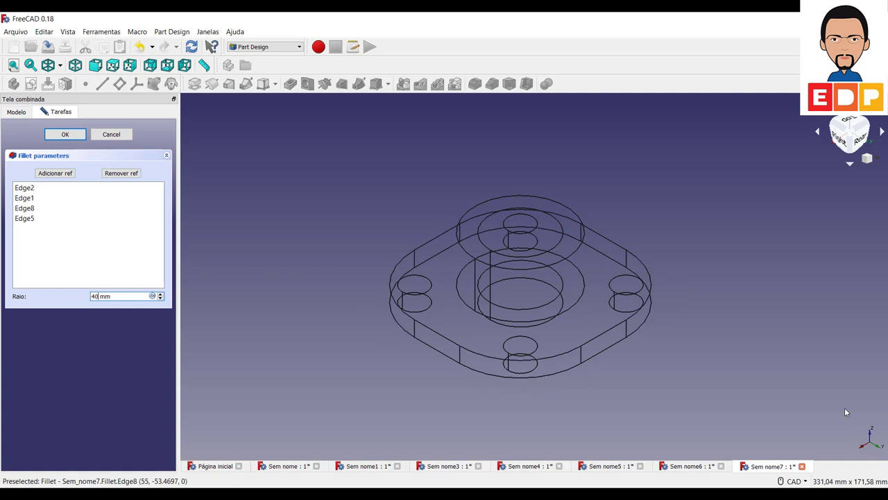
{"action": "key", "text": "BackSpace"}
{"action": "key", "text": "BackSpace"}
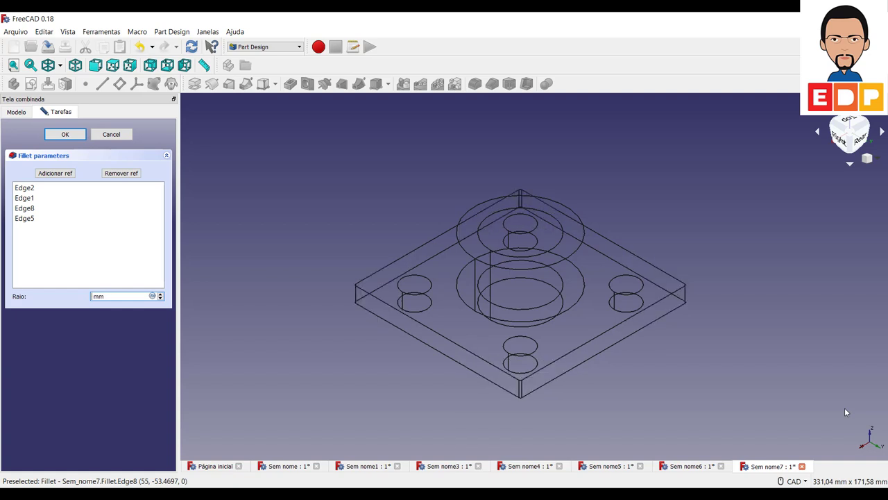
{"action": "type", "text": "50"}
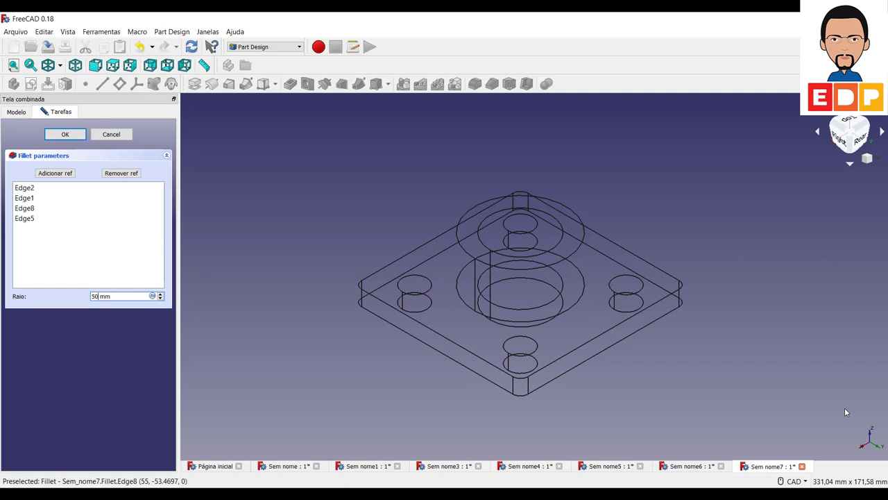
{"action": "key", "text": "BackSpace"}
{"action": "key", "text": "BackSpace"}
{"action": "type", "text": "2"}
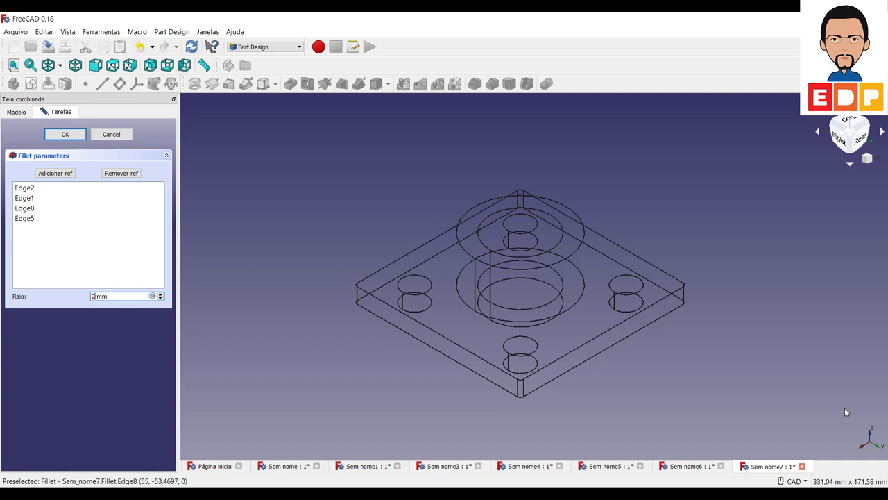
{"action": "type", "text": "0"}
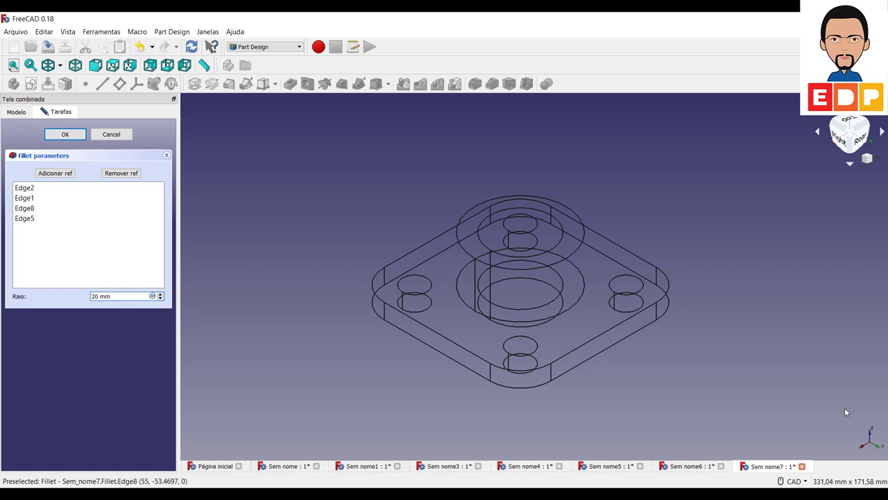
- Apply the 20 mm fillet, restore Estilo padrão shaded display, and expand Origin in the tree
{"action": "left_click", "coordinate": [64, 134]}
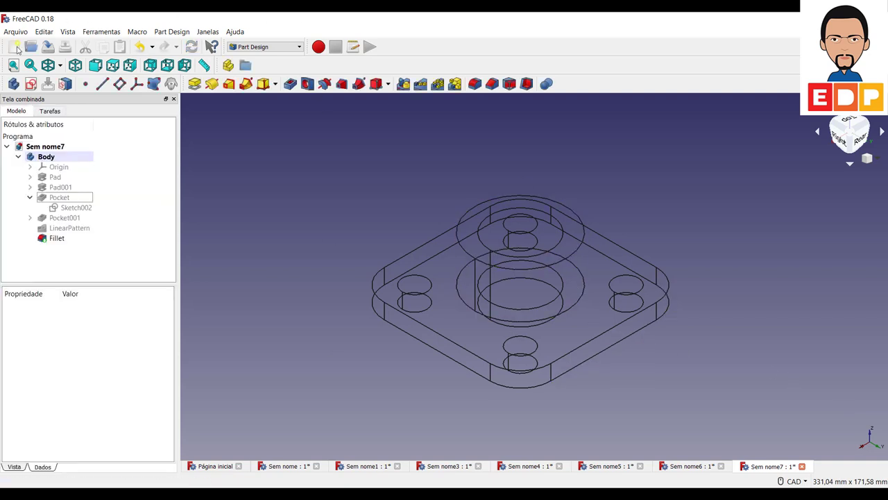
{"action": "left_click", "coordinate": [60, 66]}
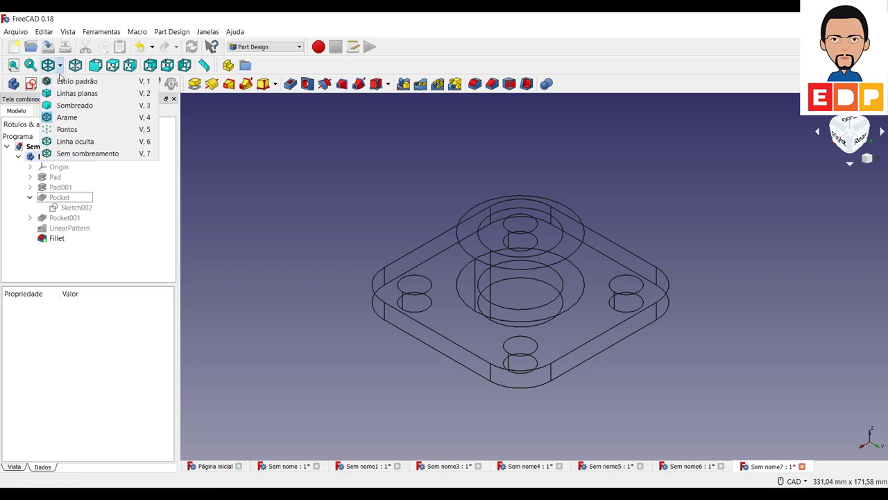
{"action": "left_click", "coordinate": [73, 79]}
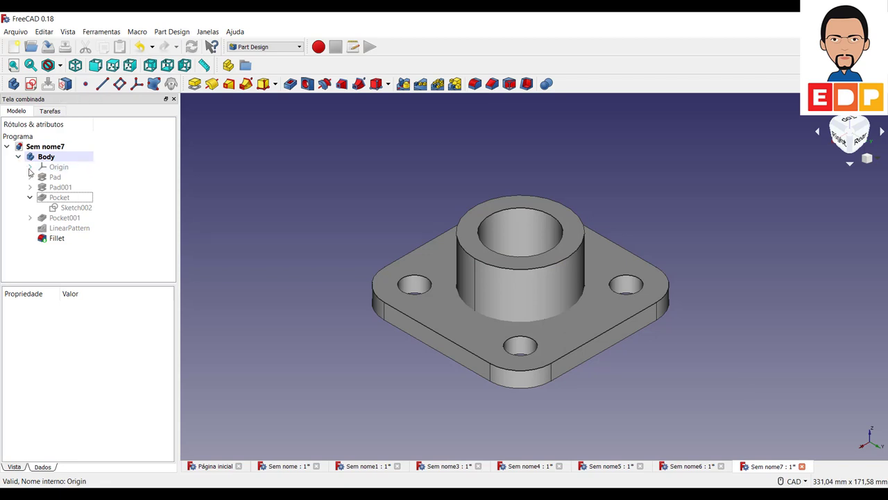
{"action": "left_click", "coordinate": [30, 168]}
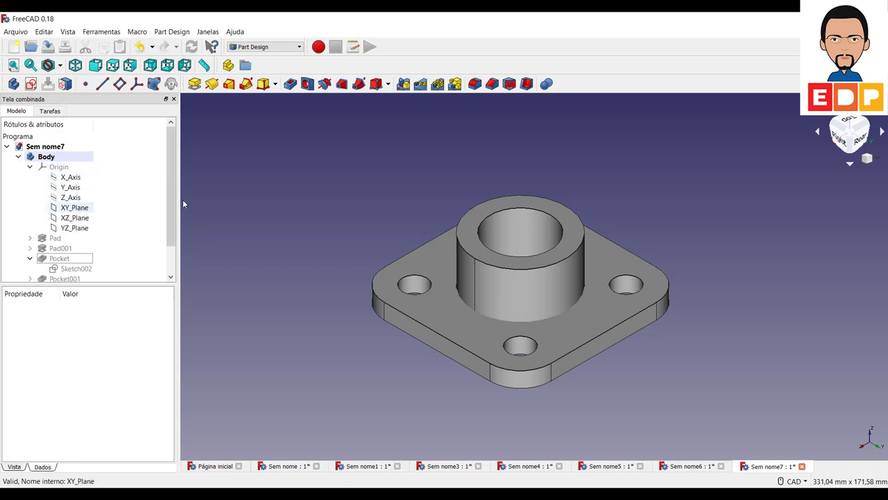
{"action": "left_click", "coordinate": [30, 83]}
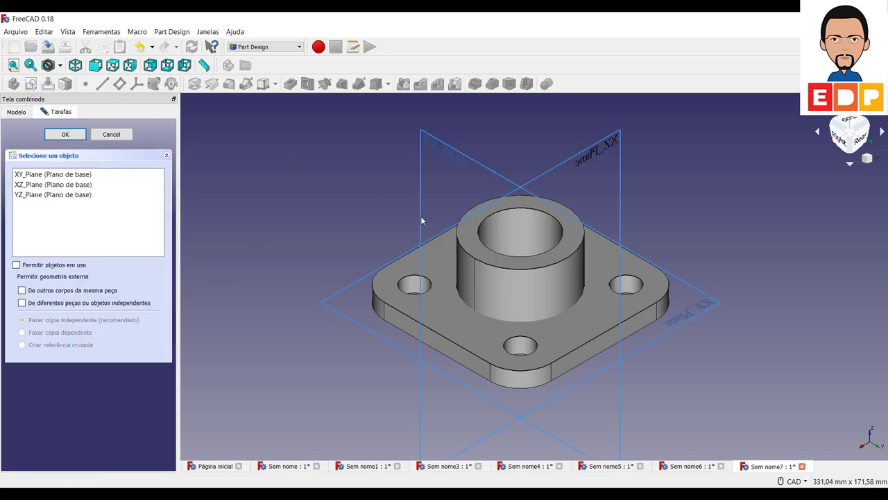
{"action": "left_click", "coordinate": [610, 148]}
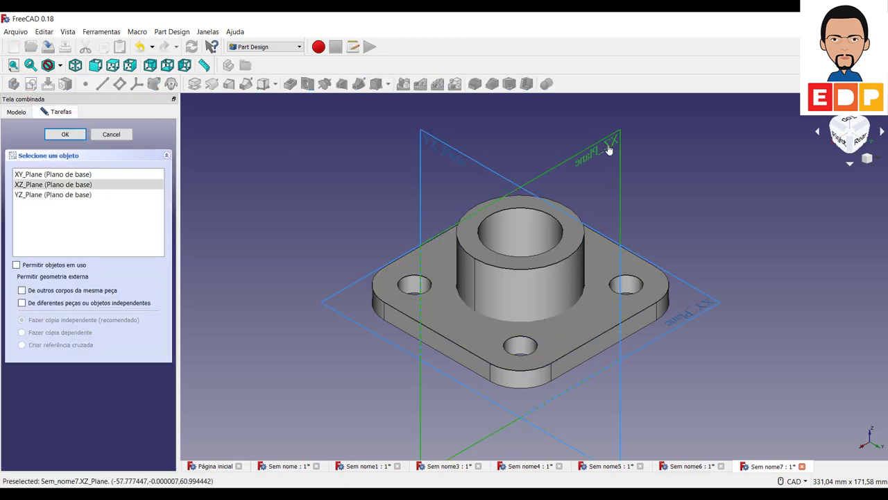
{"action": "left_click", "coordinate": [63, 135]}
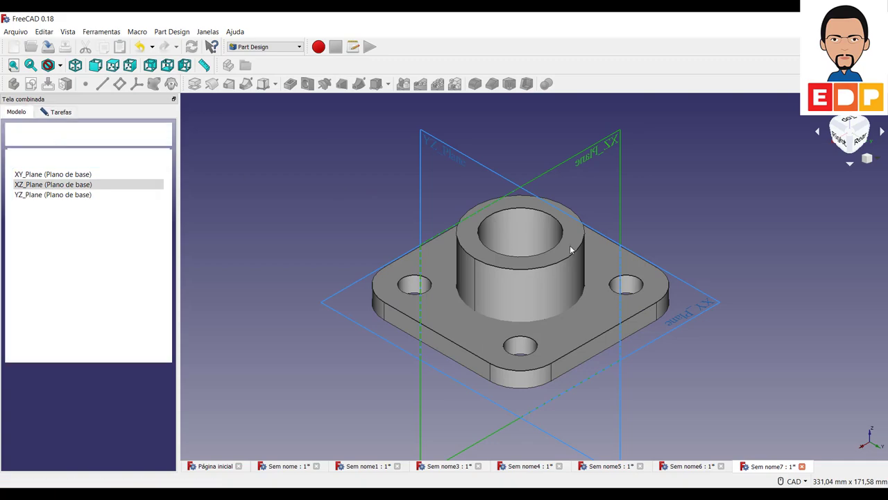
{"action": "scroll", "coordinate": [608, 331], "scroll_direction": "down", "scroll_amount": 2}
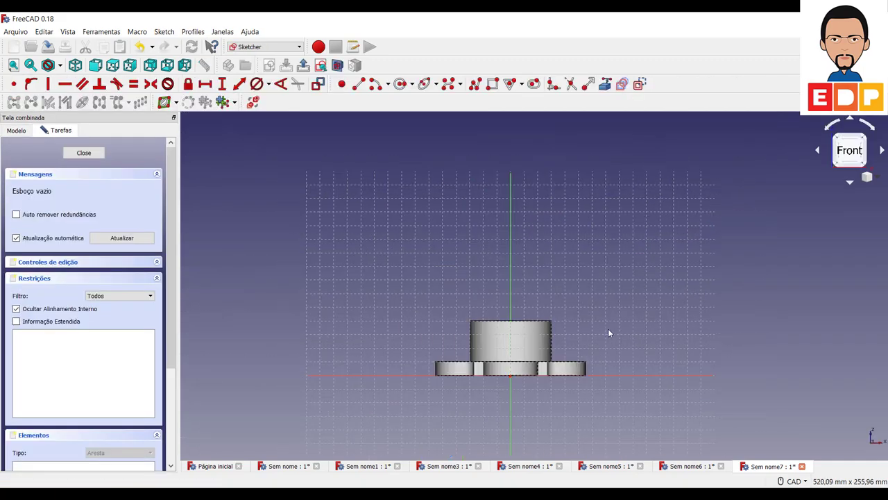
{"action": "scroll", "coordinate": [608, 328], "scroll_direction": "up", "scroll_amount": 5}
{"action": "scroll", "coordinate": [580, 326], "scroll_direction": "down", "scroll_amount": 1}
{"action": "scroll", "coordinate": [491, 331], "scroll_direction": "down", "scroll_amount": 4}
{"action": "middle_click_drag", "start_coordinate": [560, 323], "coordinate": [698, 238]}
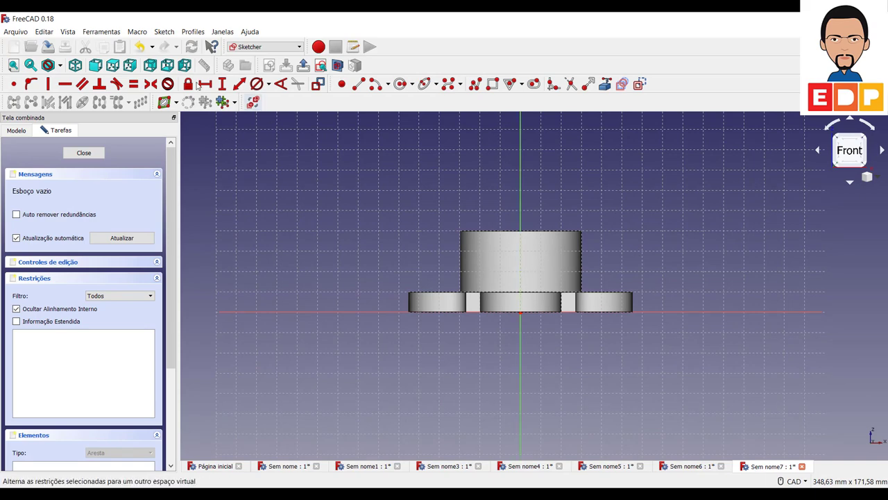
{"action": "left_click", "coordinate": [866, 139]}
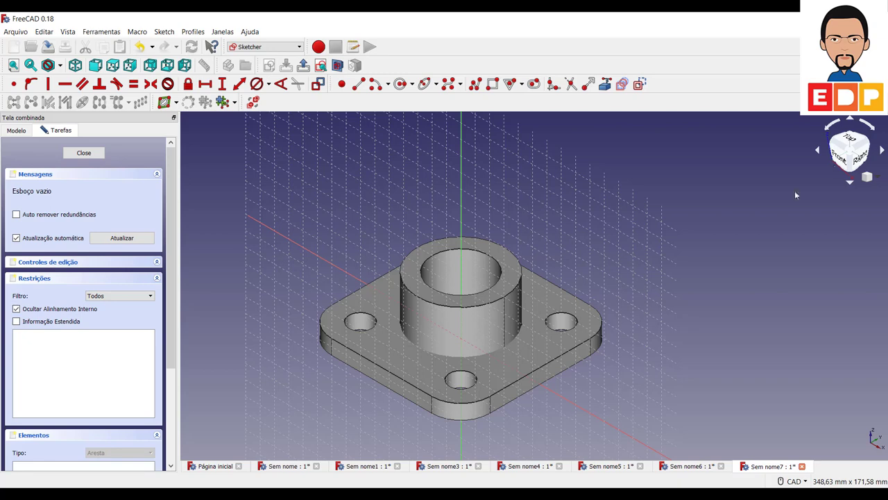
{"action": "left_click", "coordinate": [839, 160]}
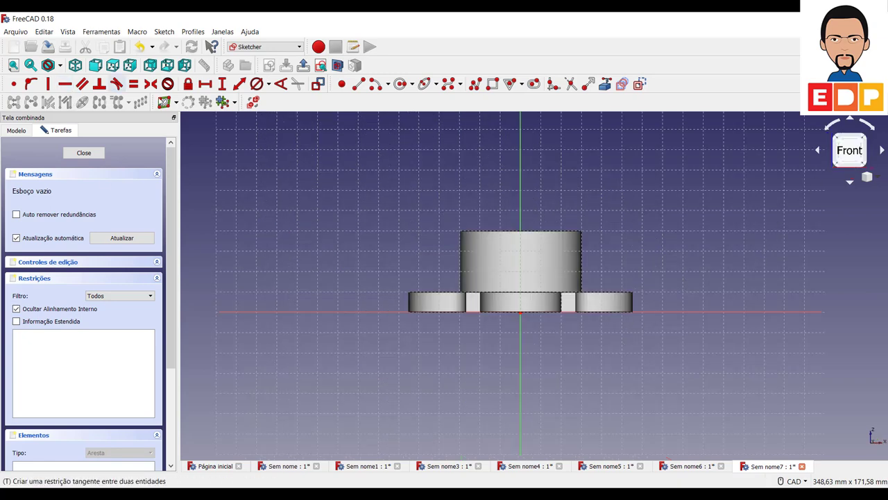
- Draw a small circle above the boss and constrain its centre onto the V axis
{"action": "left_click", "coordinate": [400, 84]}
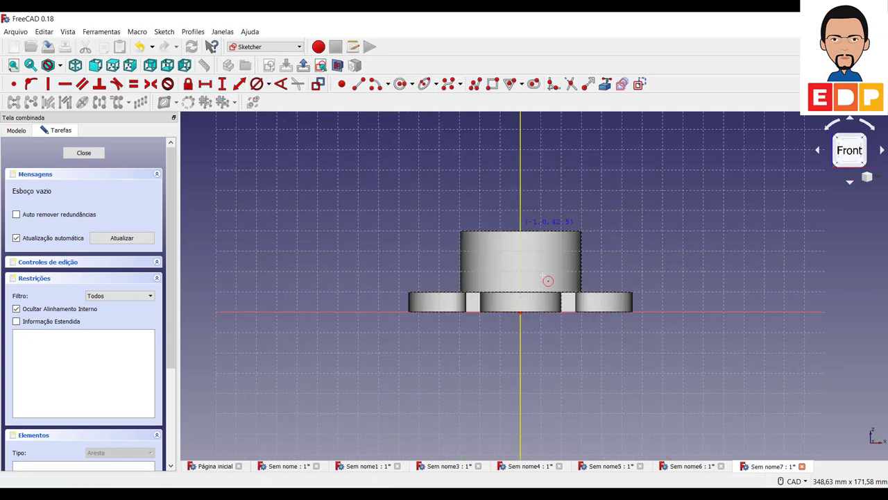
{"action": "left_click", "coordinate": [550, 199]}
{"action": "left_click", "coordinate": [559, 199]}
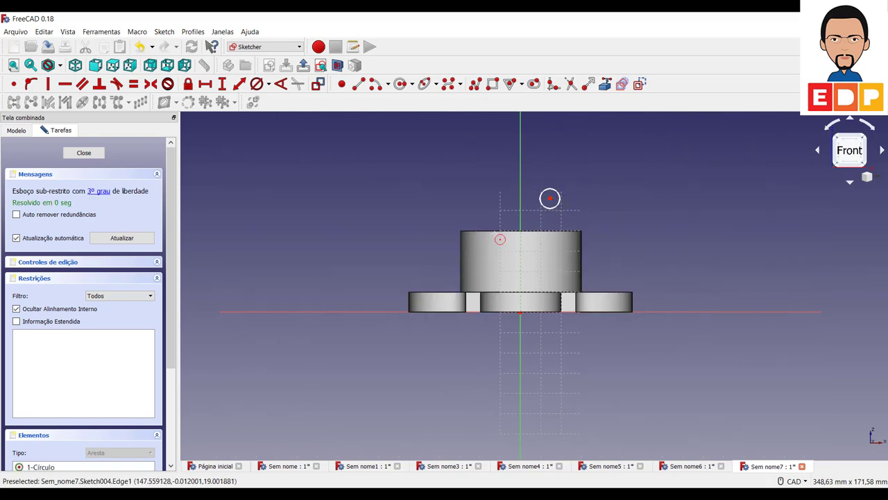
{"action": "left_click", "coordinate": [551, 198]}
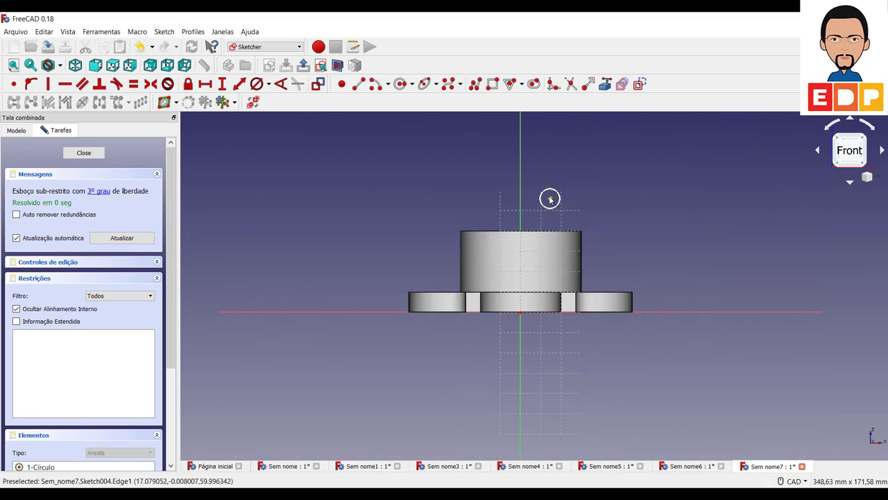
{"action": "left_click", "coordinate": [521, 205]}
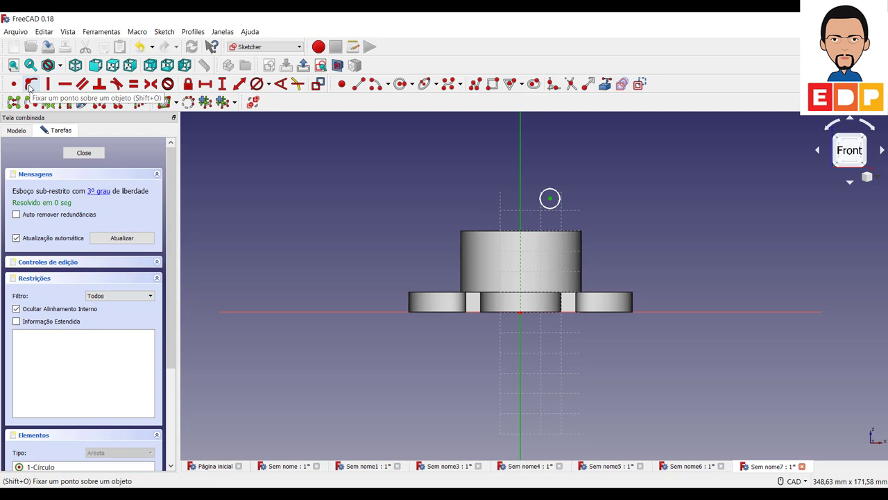
{"action": "left_click", "coordinate": [30, 84]}
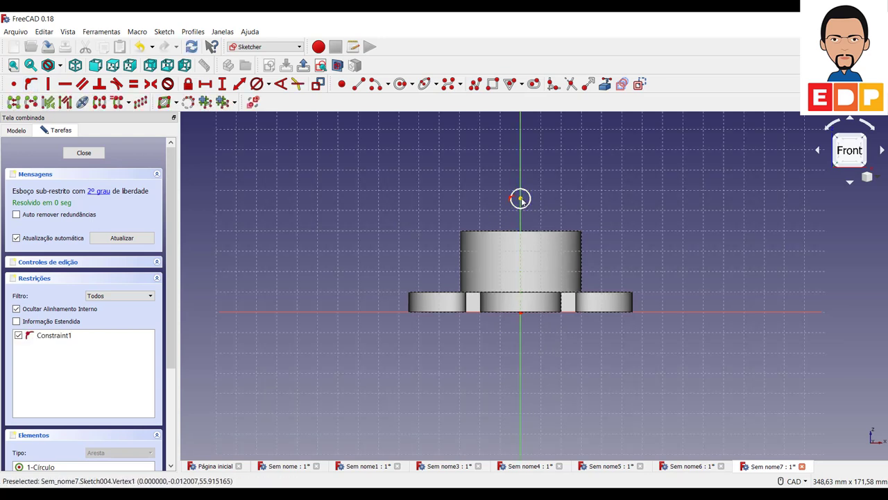
{"action": "mouse_move", "coordinate": [522, 201]}
{"action": "left_mouse_down"}
{"action": "mouse_move", "coordinate": [525, 255]}
{"action": "mouse_move", "coordinate": [521, 206]}
{"action": "left_mouse_up"}
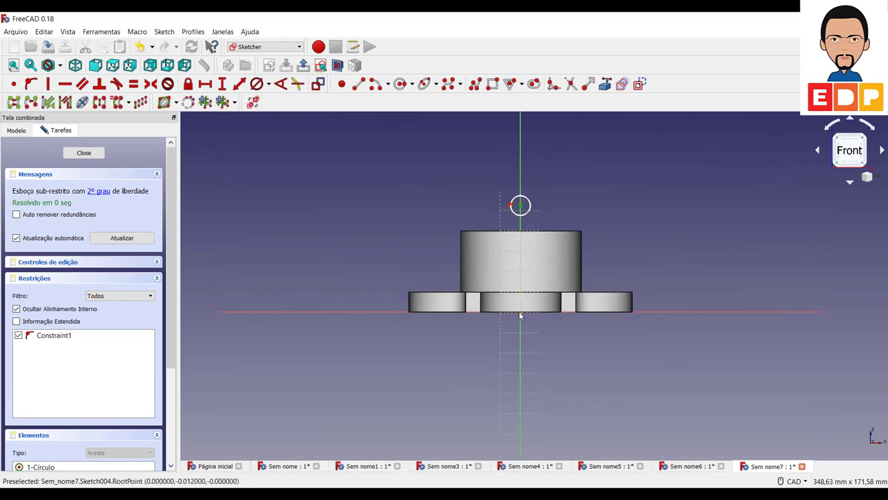
{"action": "left_click", "coordinate": [546, 218]}
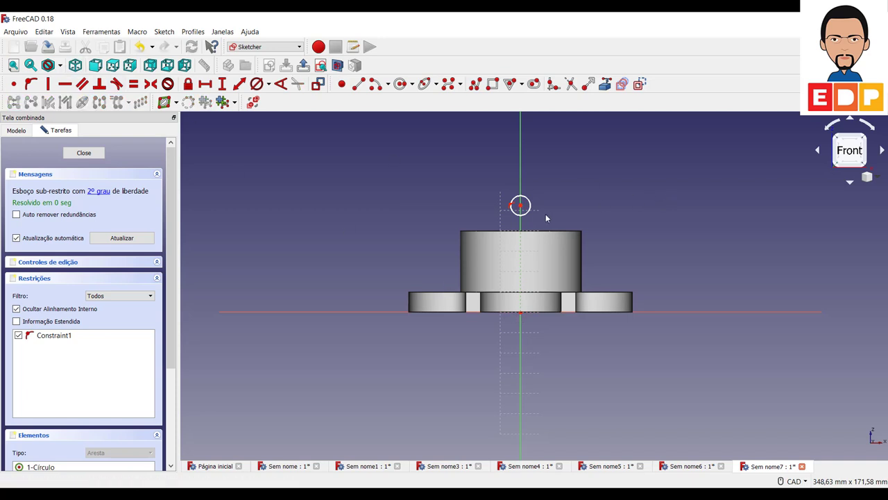
{"action": "left_click", "coordinate": [529, 210]}
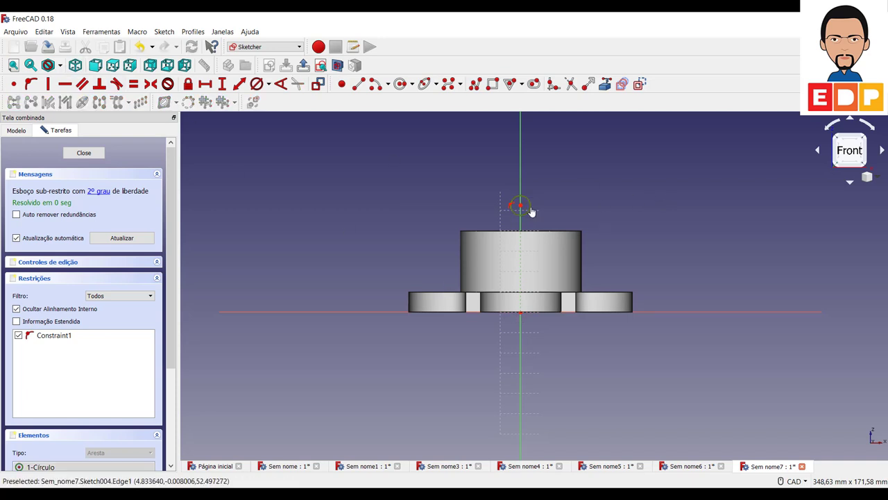
- Give the small circle a 6 mm diameter constraint
{"action": "left_click", "coordinate": [240, 85]}
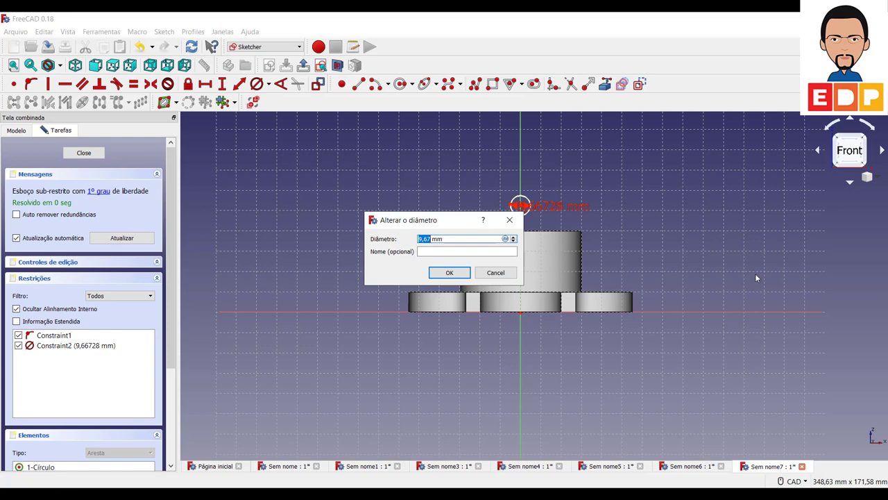
{"action": "type", "text": "6"}
{"action": "left_click", "coordinate": [449, 272]}
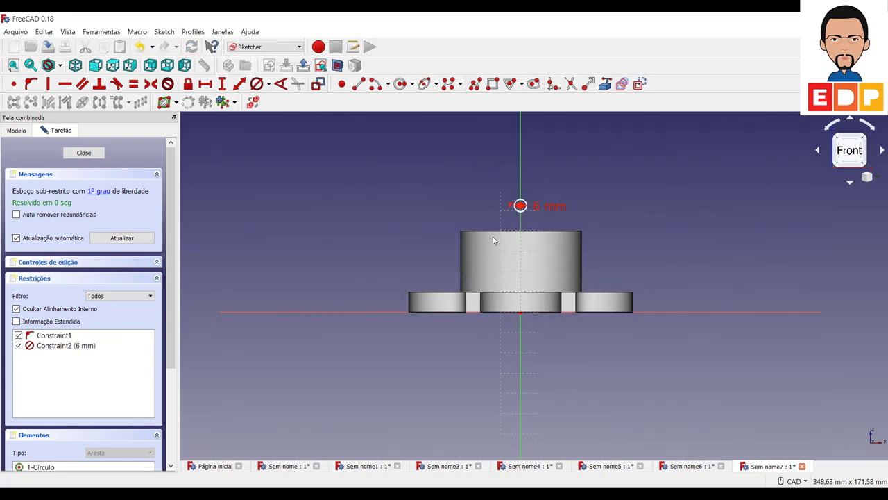
{"action": "scroll", "coordinate": [521, 208], "scroll_direction": "up", "scroll_amount": 5}
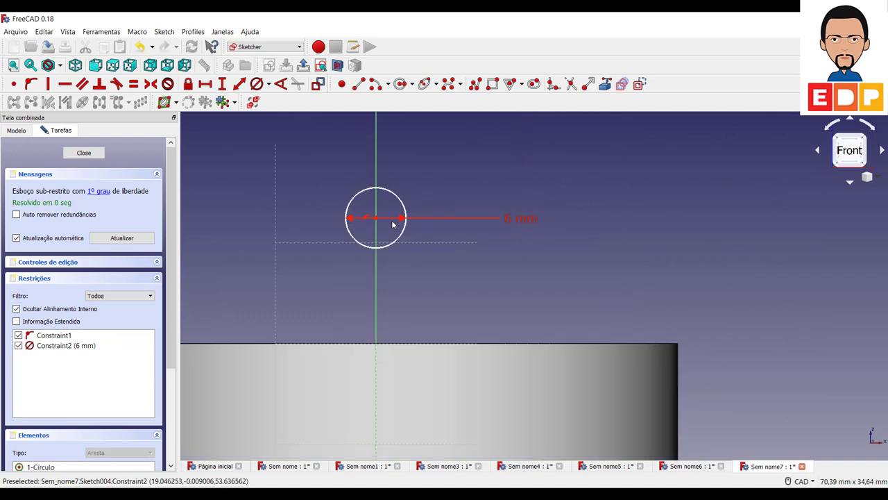
{"action": "middle_click_drag", "start_coordinate": [565, 288], "coordinate": [701, 189]}
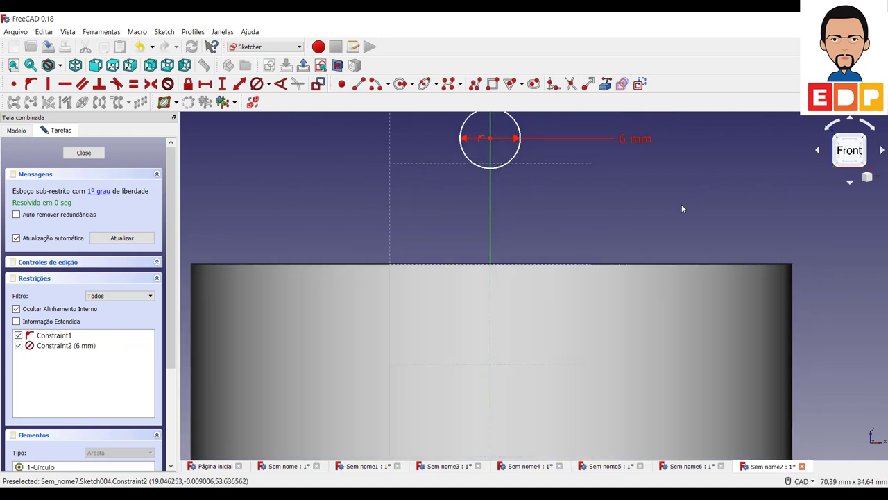
{"action": "scroll", "coordinate": [681, 204], "scroll_direction": "down", "scroll_amount": 3}
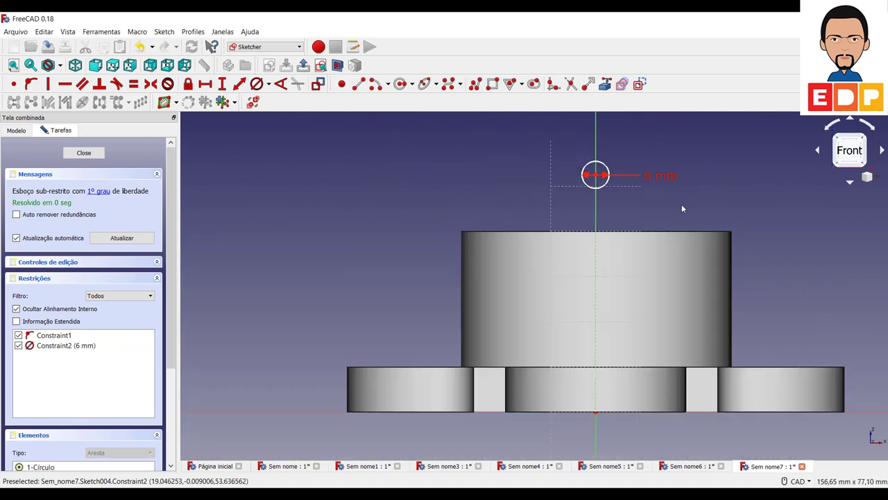
- Set the circle centre 30 mm vertically from the axis, then view isometrically
{"action": "left_click", "coordinate": [595, 176]}
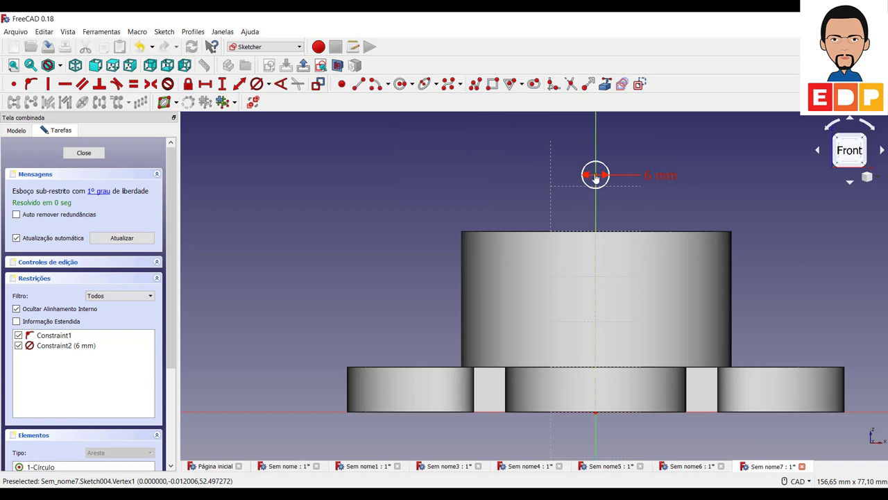
{"action": "left_click", "coordinate": [599, 441]}
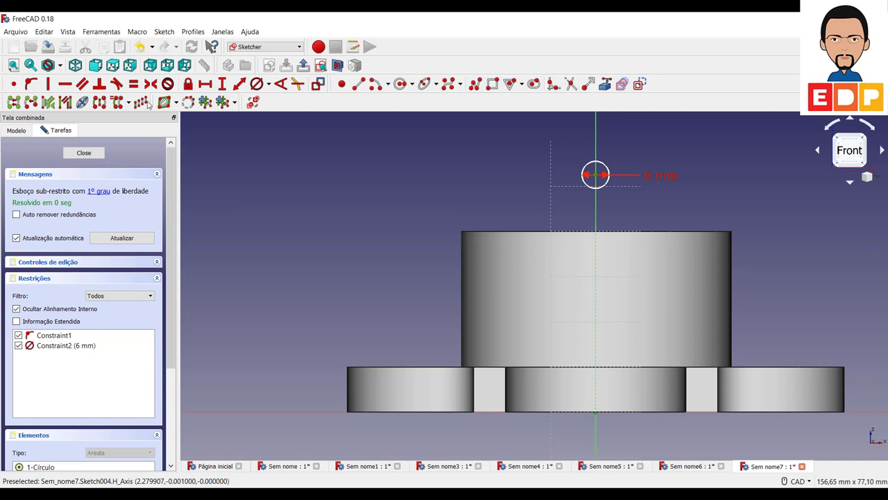
{"action": "left_click", "coordinate": [222, 83]}
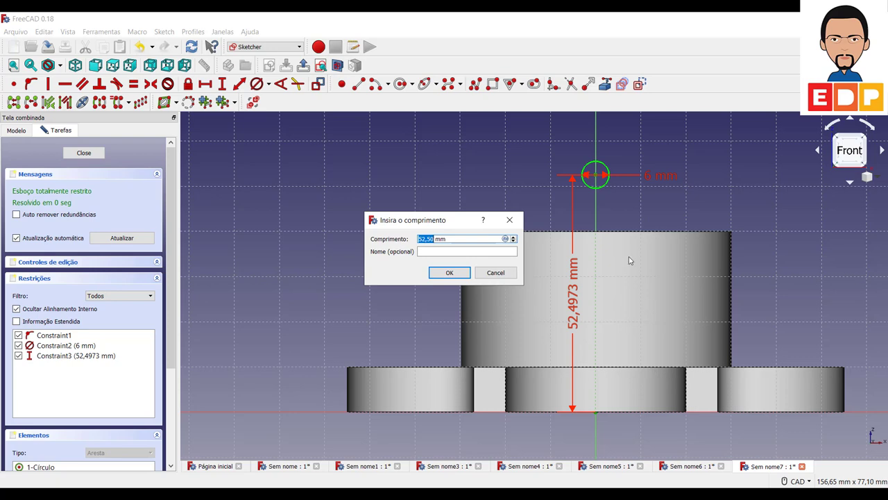
{"action": "type", "text": "3"}
{"action": "type", "text": "0"}
{"action": "left_click", "coordinate": [455, 272]}
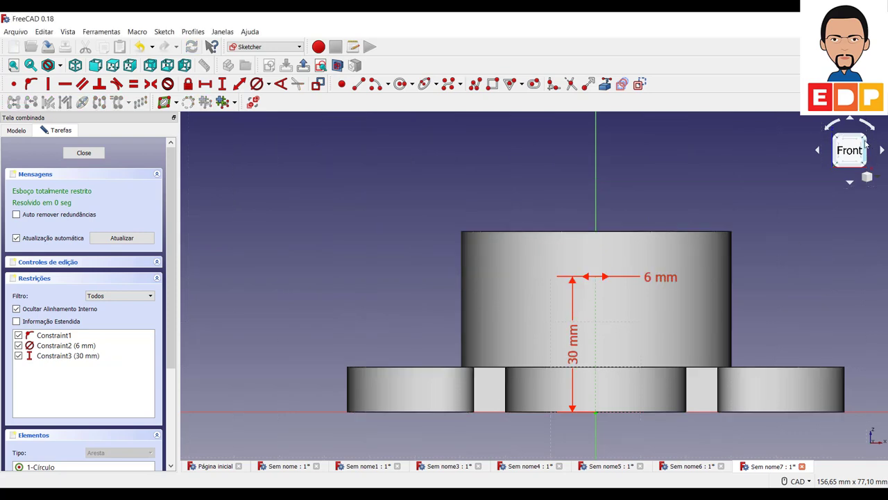
{"action": "left_click", "coordinate": [866, 142]}
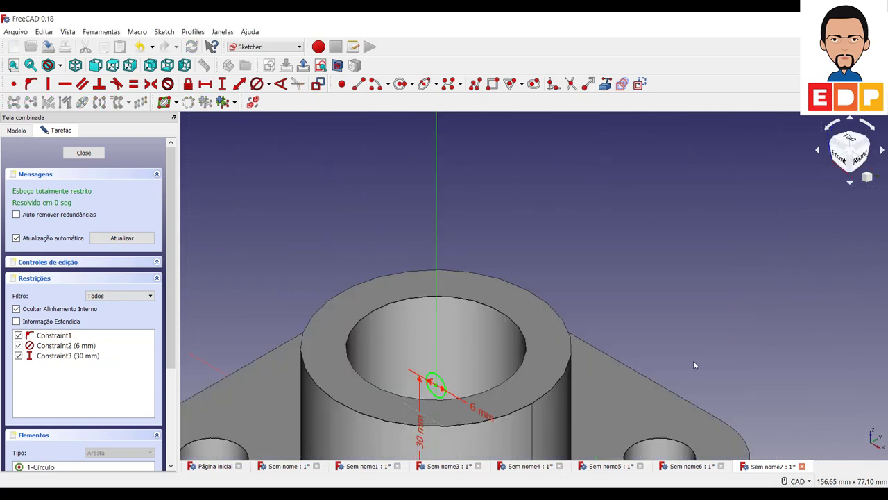
{"action": "scroll", "coordinate": [694, 365], "scroll_direction": "down", "scroll_amount": 2}
{"action": "scroll", "coordinate": [694, 365], "scroll_direction": "down", "scroll_amount": 3}
{"action": "scroll", "coordinate": [701, 277], "scroll_direction": "down", "scroll_amount": 2}
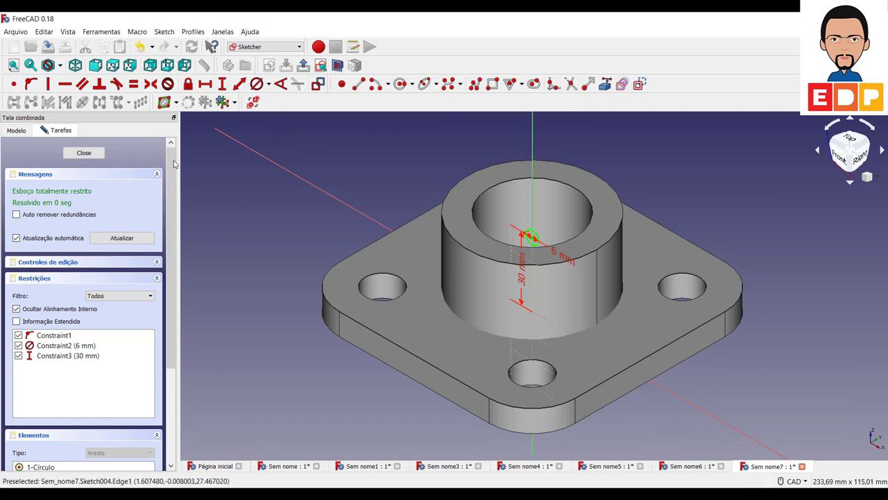
- Pocket the 6 mm circle Through all, toggling Reversed and Symmetric until one boss-wall hole remains
{"action": "left_click", "coordinate": [87, 153]}
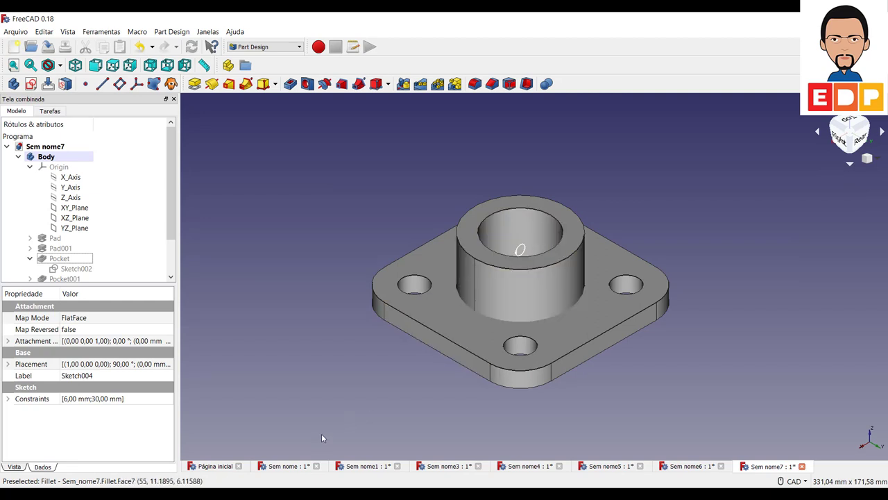
{"action": "left_click", "coordinate": [291, 86]}
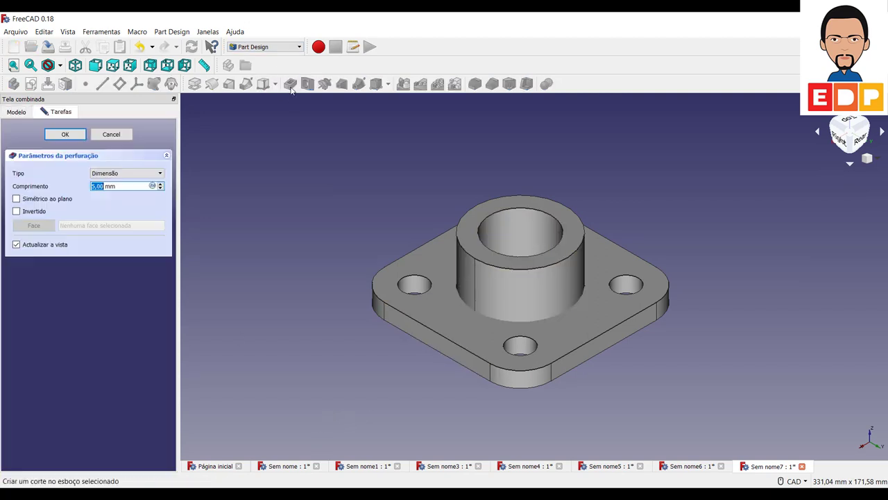
{"action": "left_click", "coordinate": [150, 175]}
{"action": "left_click", "coordinate": [137, 197]}
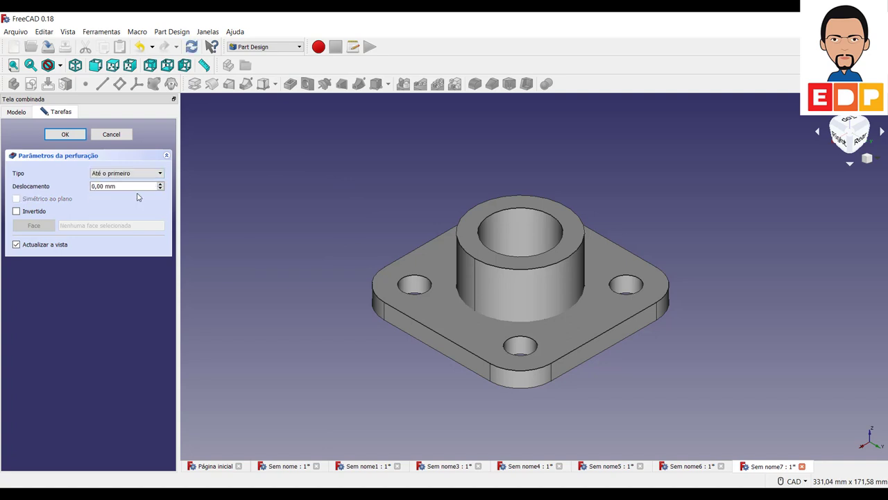
{"action": "left_click", "coordinate": [17, 211]}
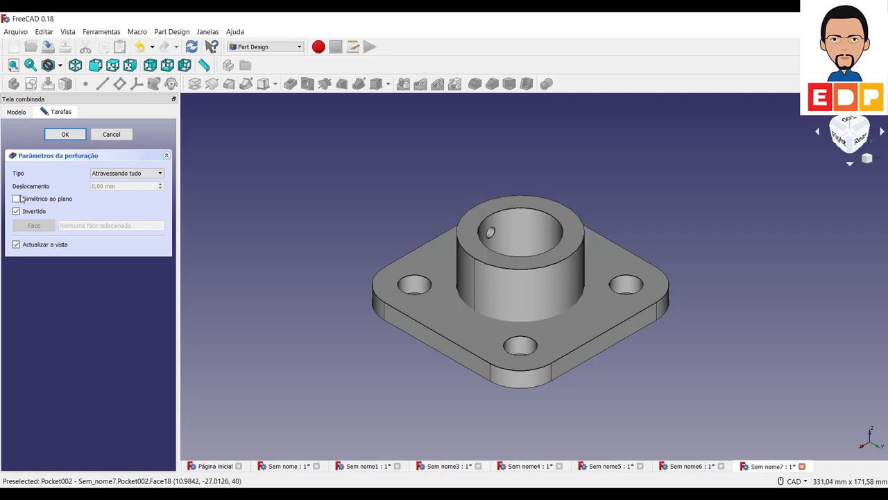
{"action": "left_click", "coordinate": [17, 211]}
{"action": "left_click", "coordinate": [16, 199]}
{"action": "left_click", "coordinate": [17, 199]}
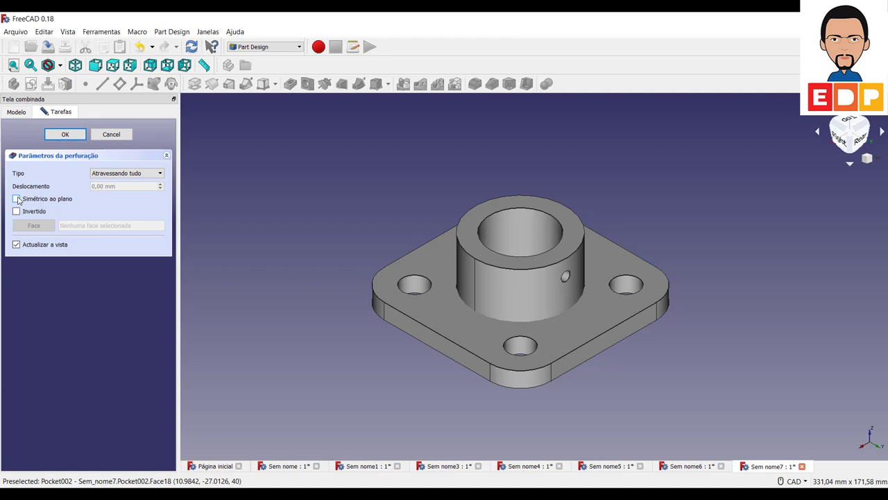